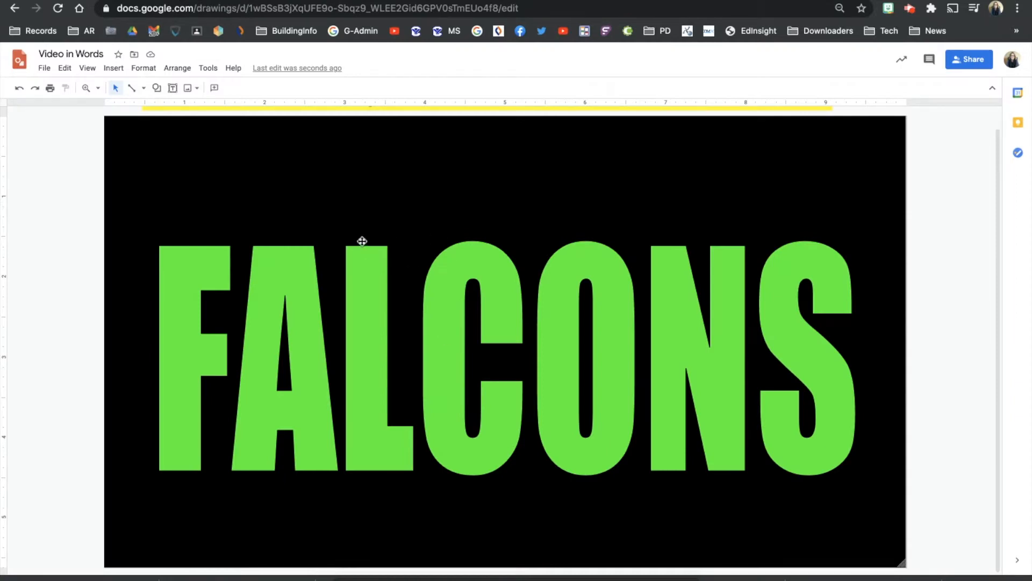
- Show the file formats available for downloading the FALCONS drawing
left_click(44, 68)
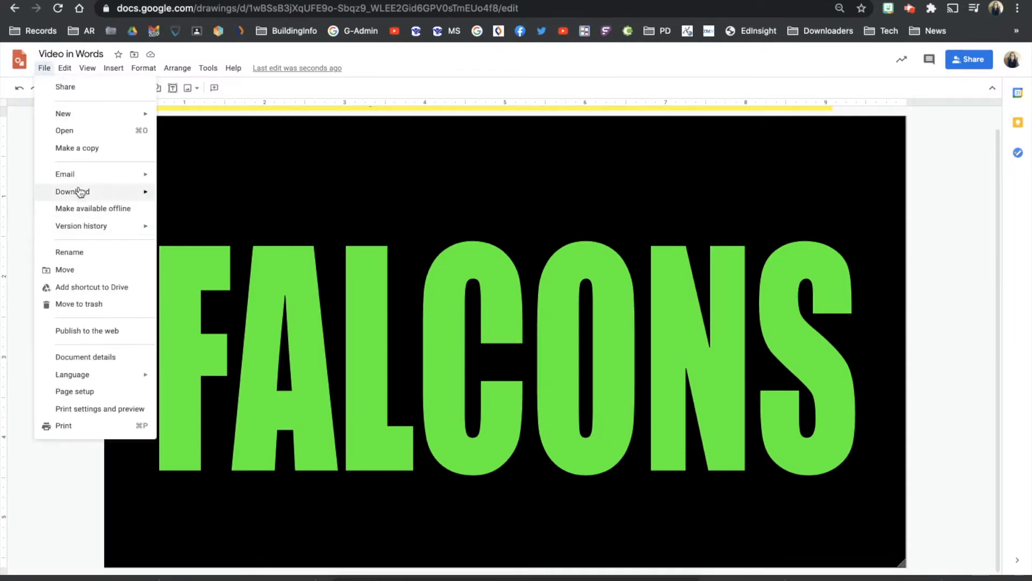
mouse_move(80, 193)
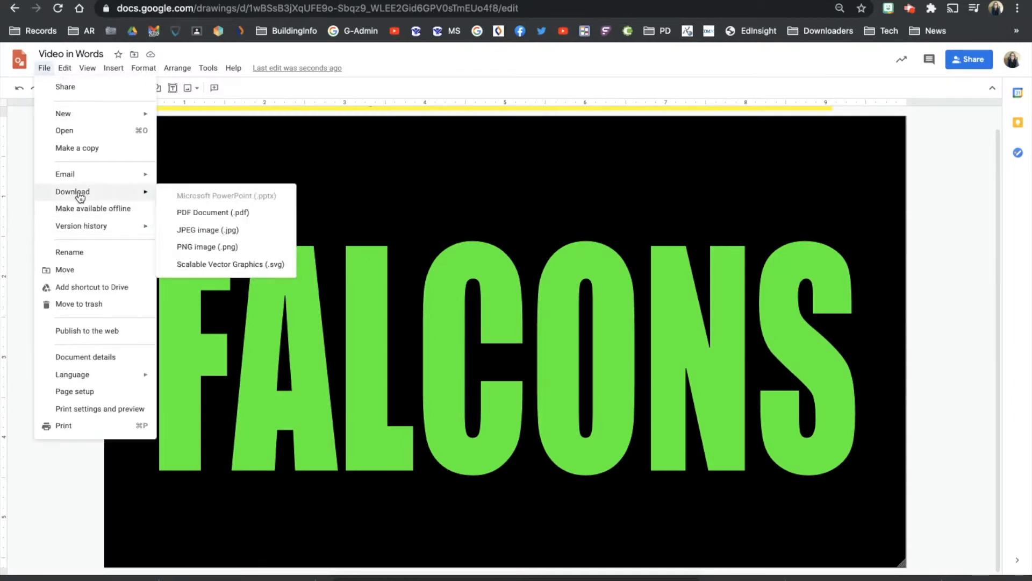
left_click(432, 245)
- In the Video in Falcon Bird drawing, move the green falcon down so it sits fully within the black page
left_click(435, 192)
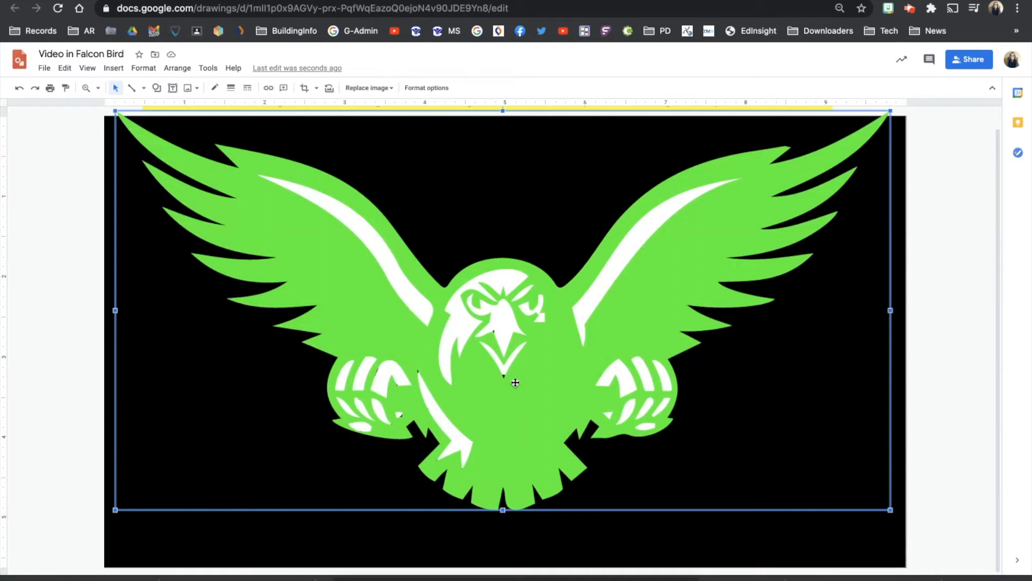
left_click_drag(515, 383, 512, 416)
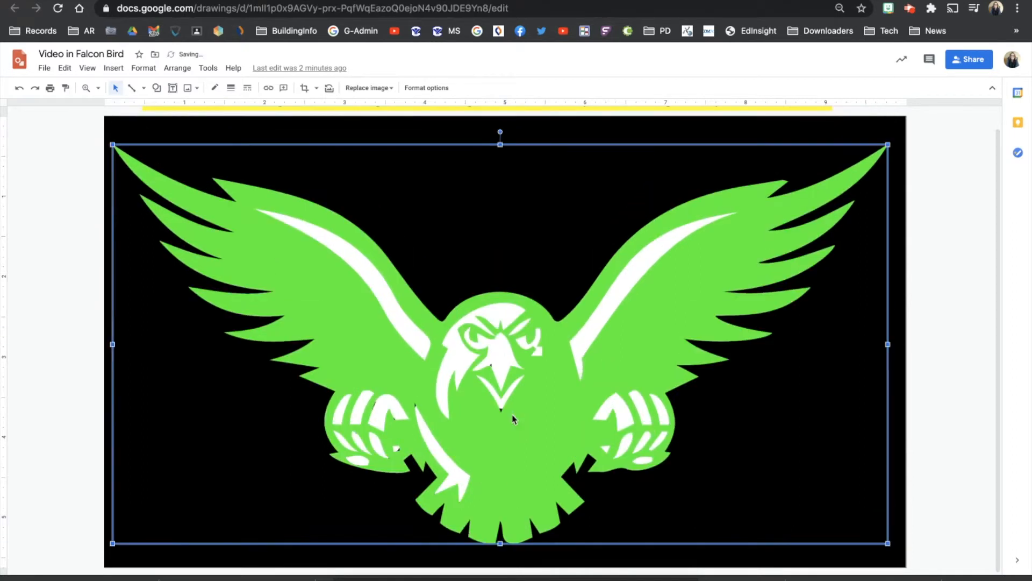
left_click(910, 394)
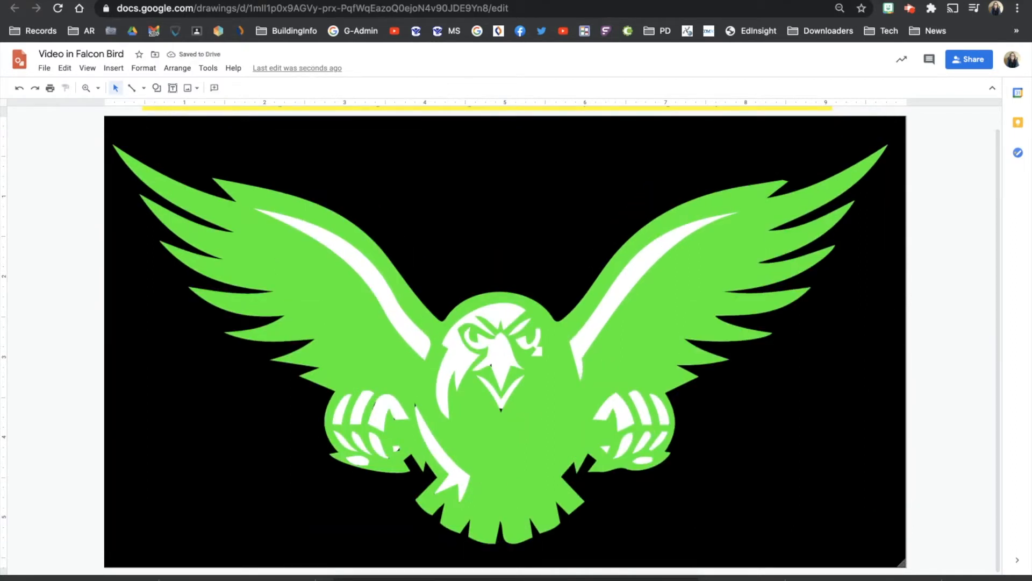
- Switch to the WeVideo project and browse the Downloads folder for the CAMS image, closing the media import without importing
left_click(108, 1)
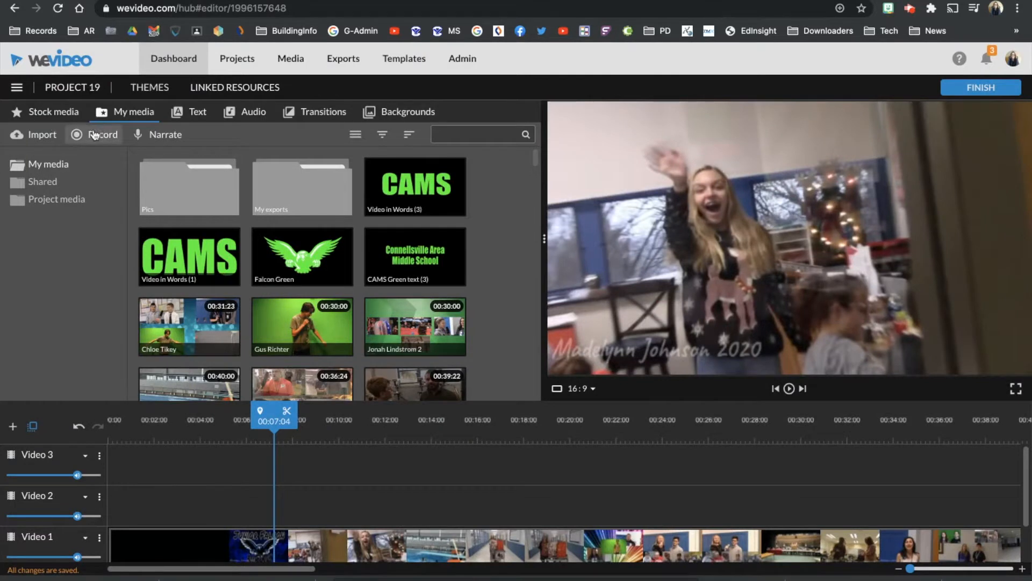
left_click(38, 135)
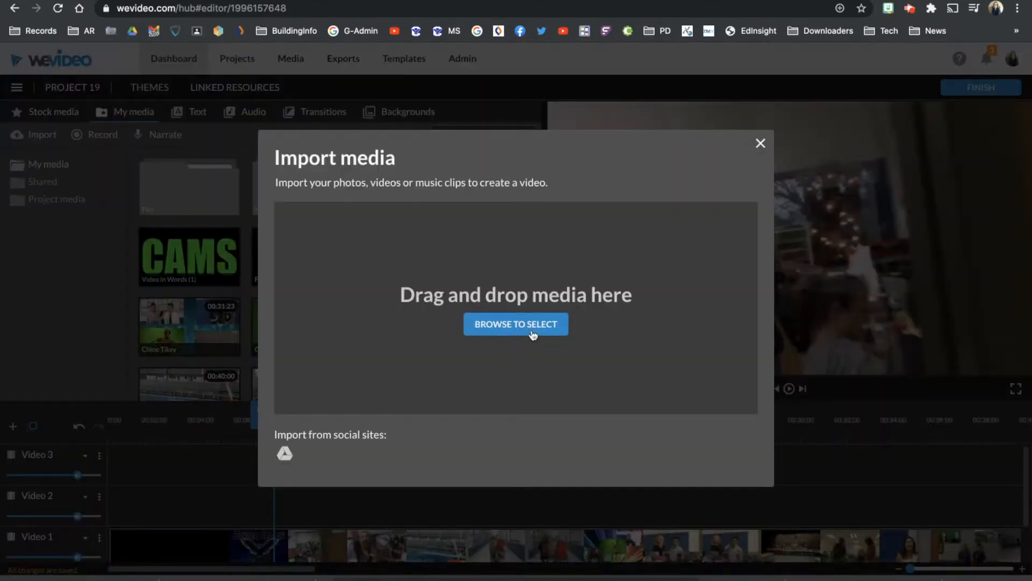
left_click(526, 325)
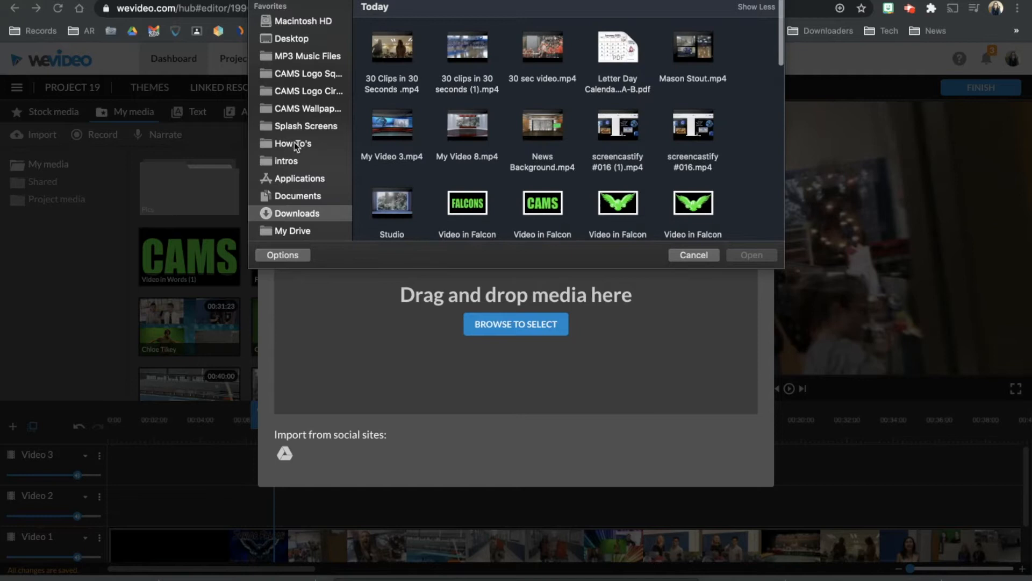
left_click(554, 208)
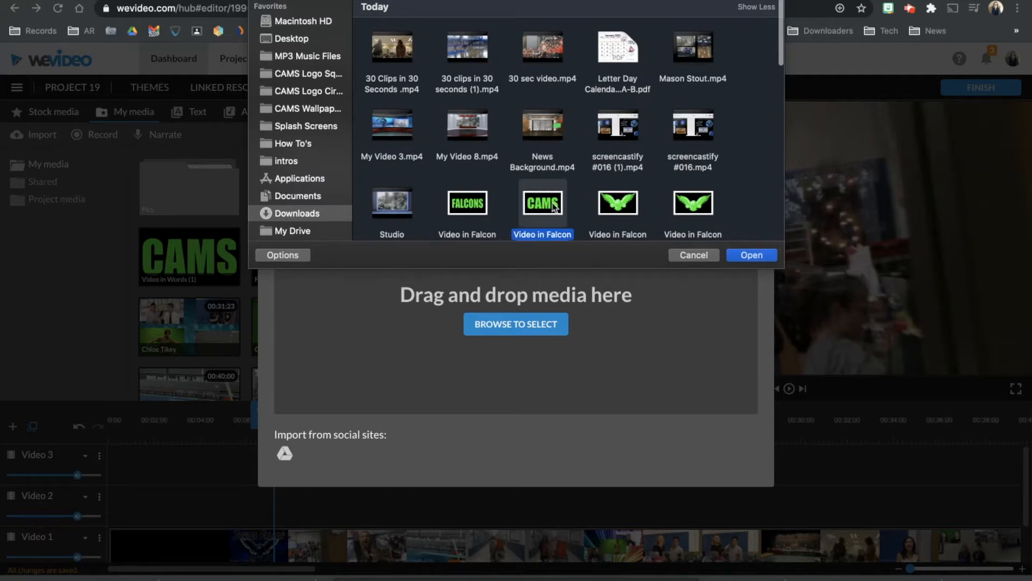
left_click(705, 256)
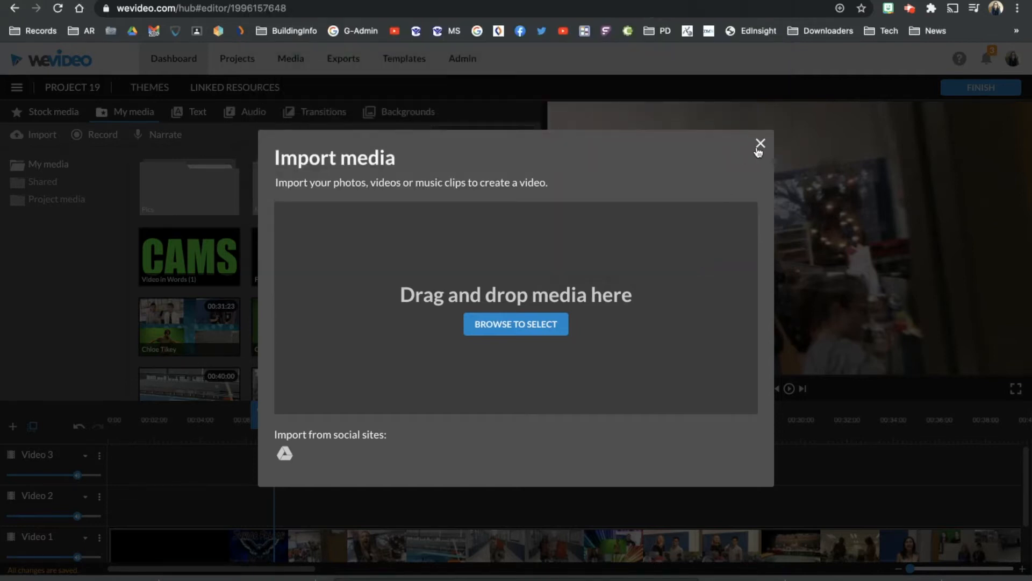
left_click(758, 150)
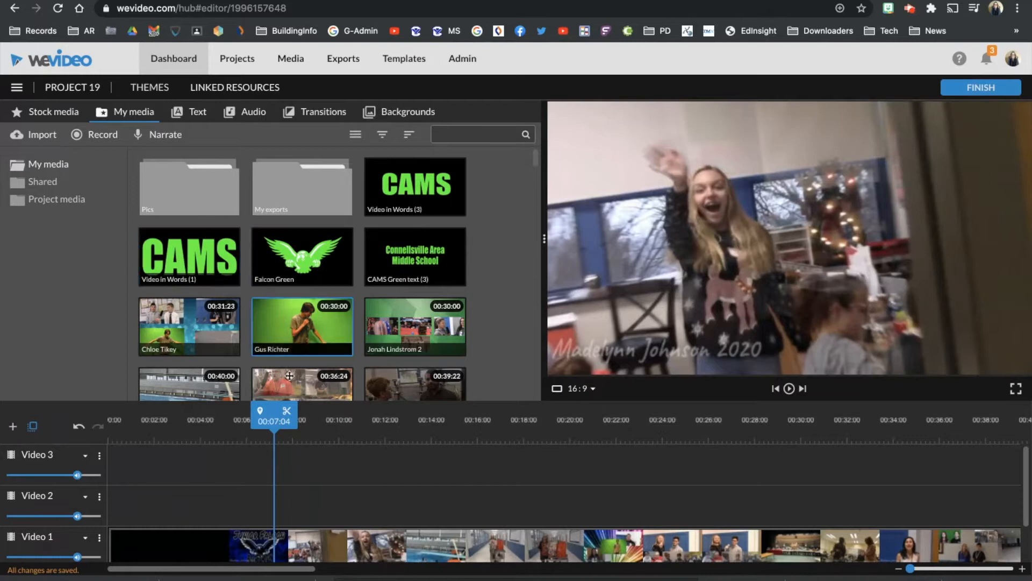
- Place the CAMS image Video in Words (1) on the Video 2 track, starting at about 00:07:23
scroll(268, 517, "down", 1)
scroll(267, 517, "down", 1)
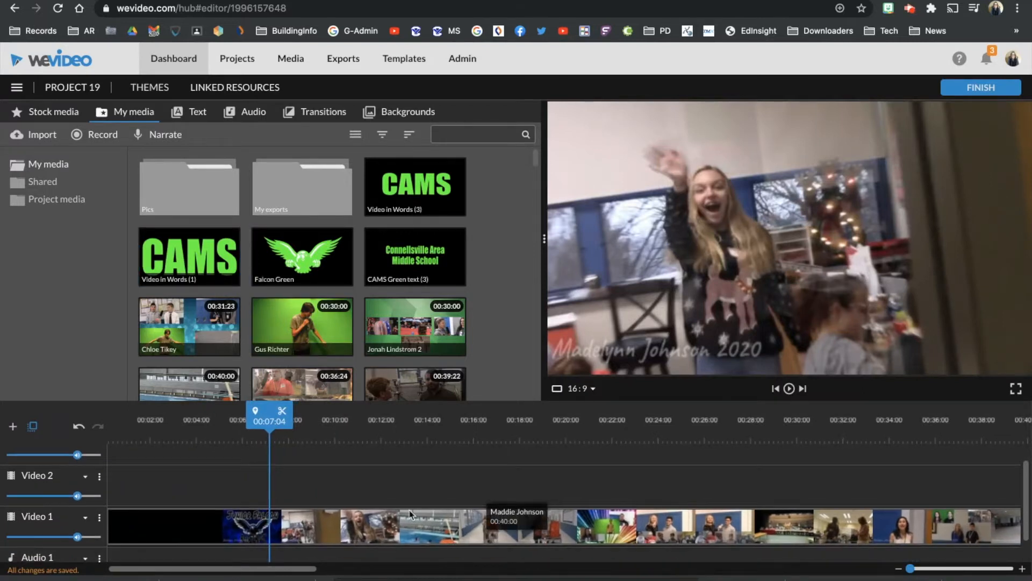
scroll(293, 481, "up", 2)
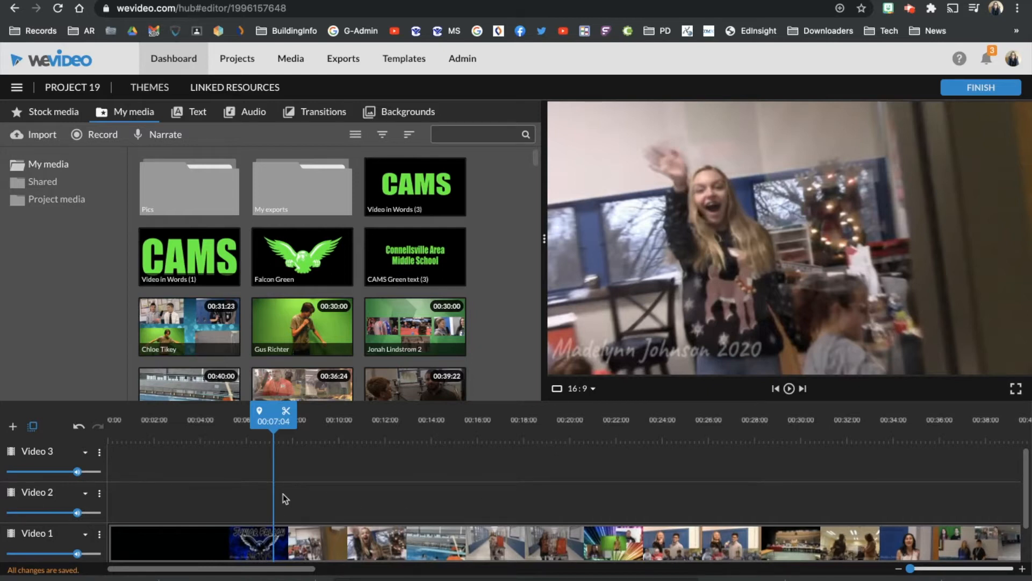
scroll(283, 494, "down", 2)
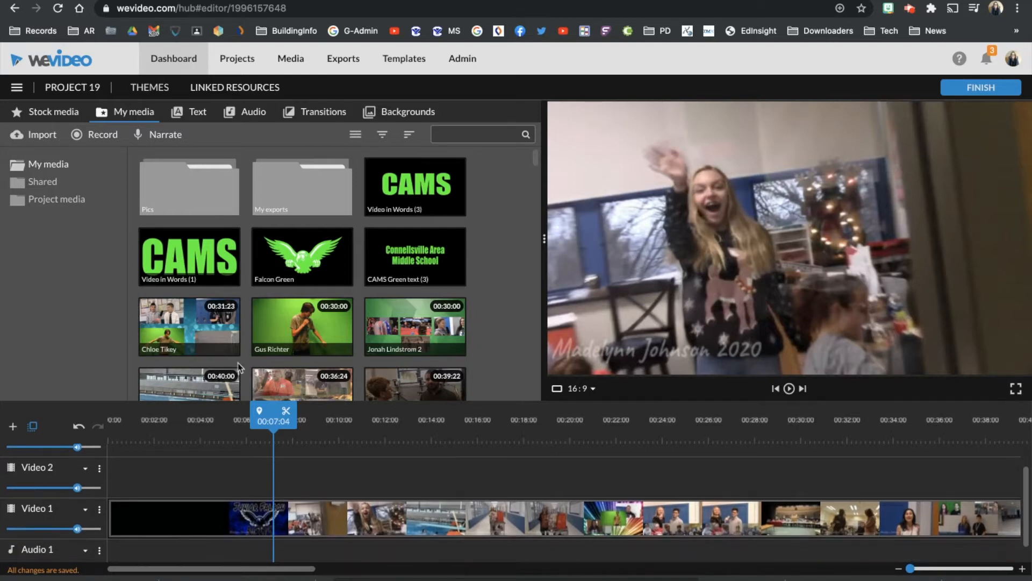
left_click_drag(199, 255, 311, 477)
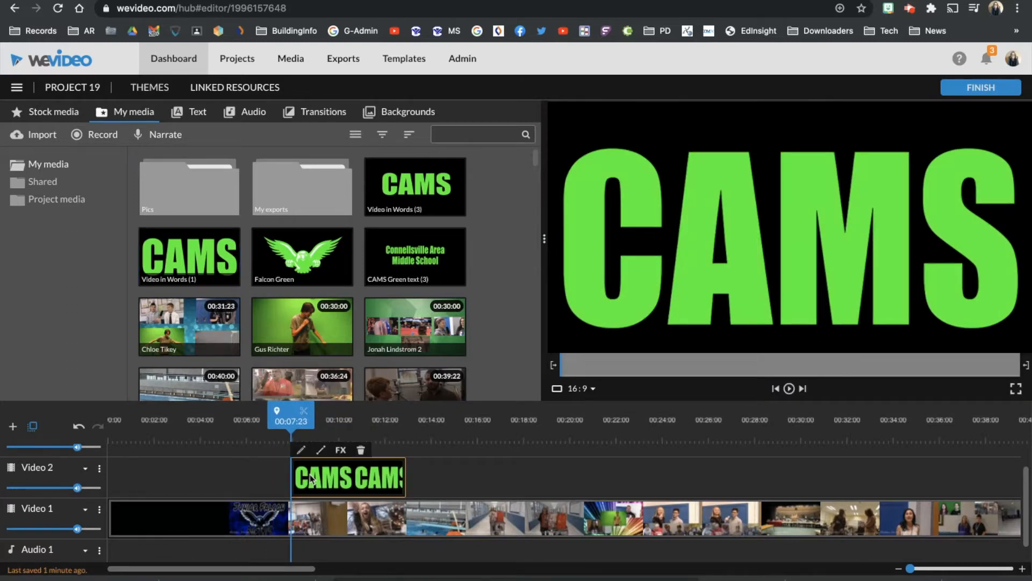
- Apply Color Keying to the CAMS clip, sampling the green of the letters as the removed color, and save the changes
double_click(358, 484)
left_click(238, 550)
left_click(301, 450)
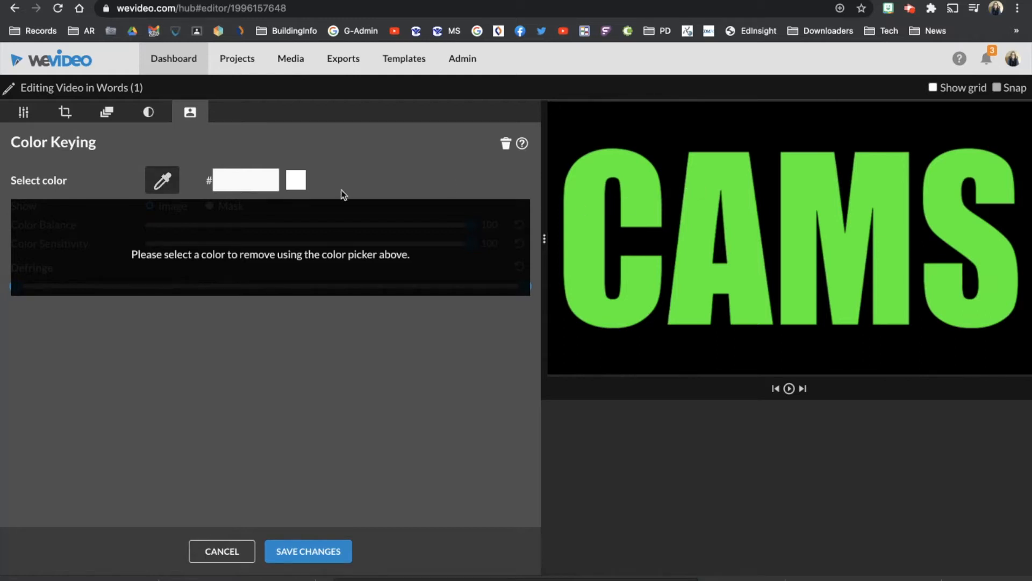
left_click(162, 180)
left_click(800, 198)
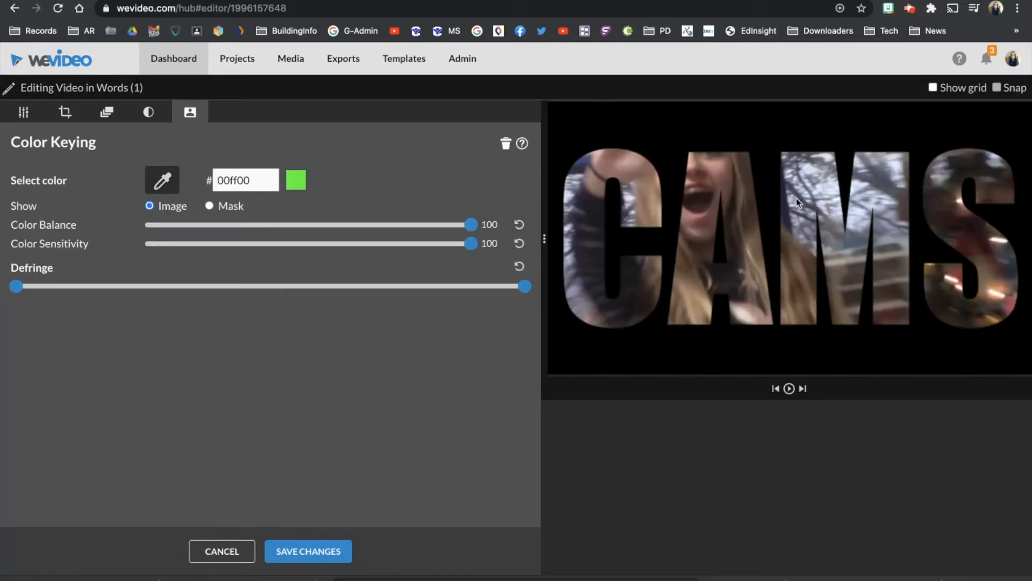
left_click(313, 551)
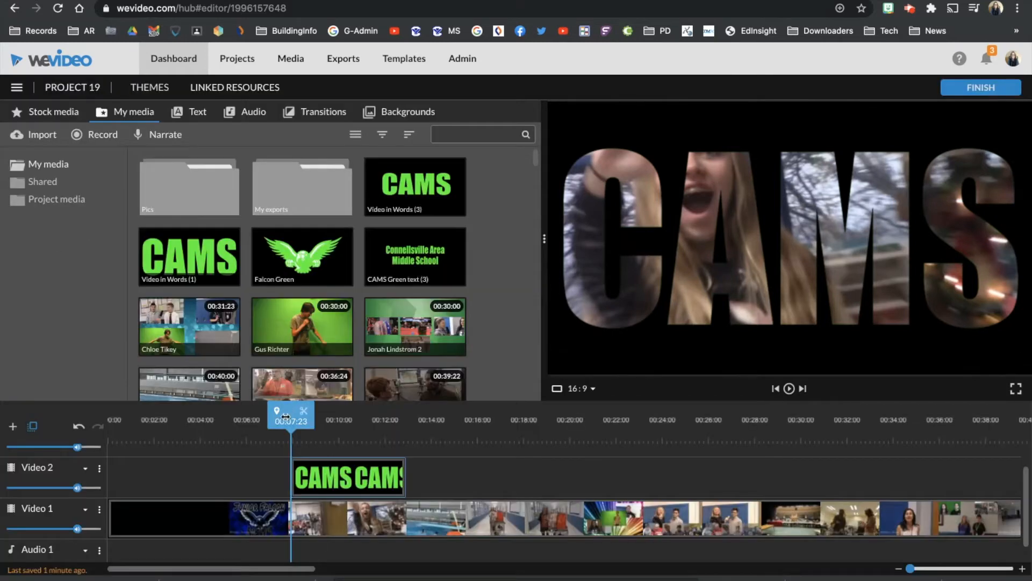
- Preview the keyed CAMS clip and move it earlier on the Video 2 track to start at about 00:07:11
left_click_drag(287, 417, 280, 417)
key("space")
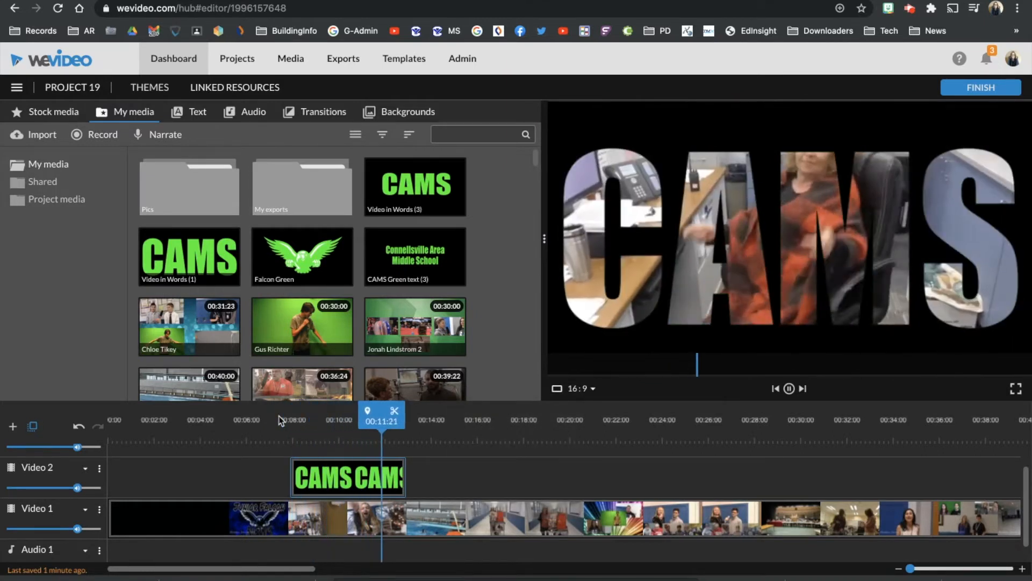
left_click_drag(305, 468, 294, 468)
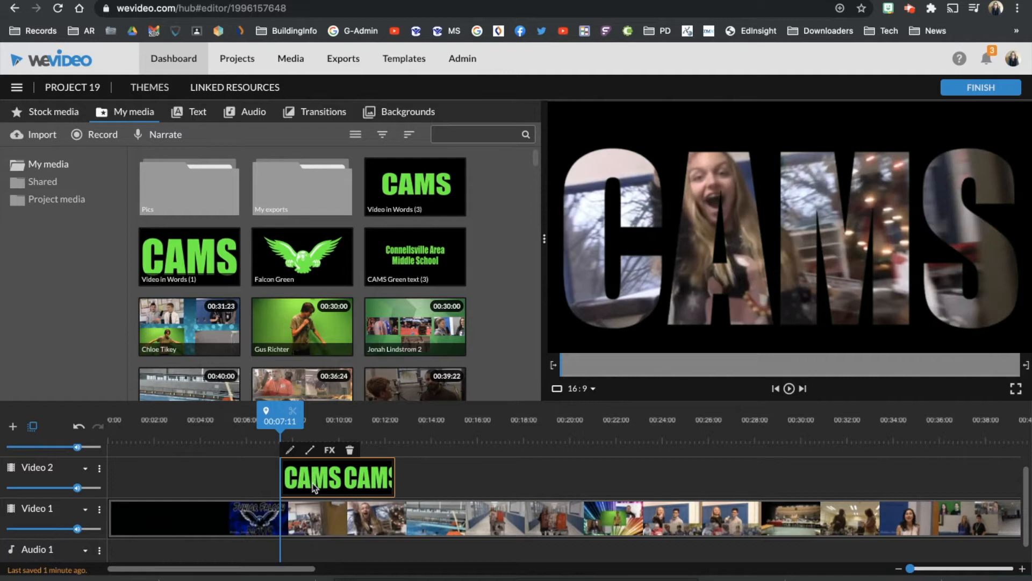
- Animate the CAMS clip's scale with a start value of 5 and an end value of 0.81
double_click(312, 483)
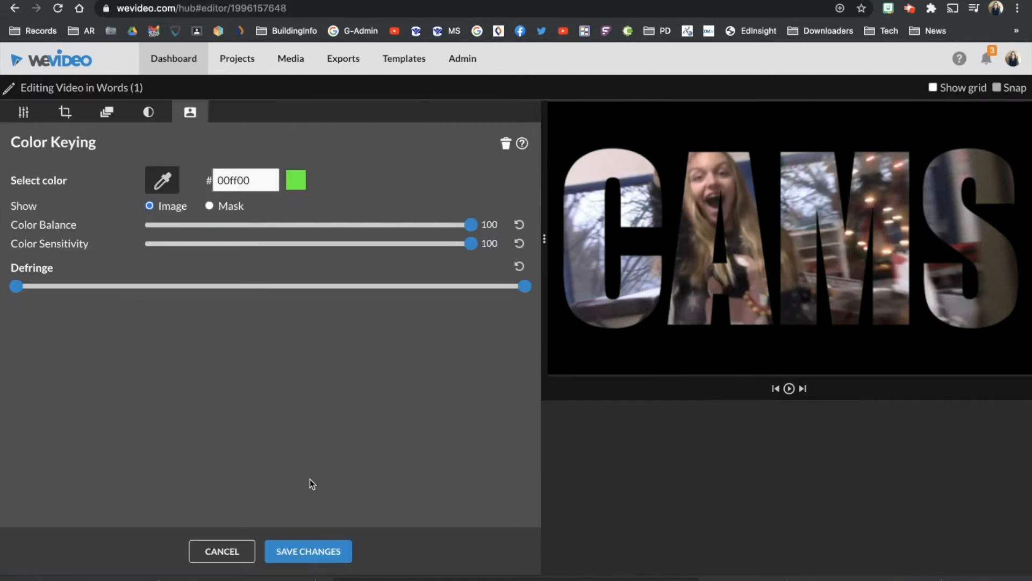
left_click(106, 113)
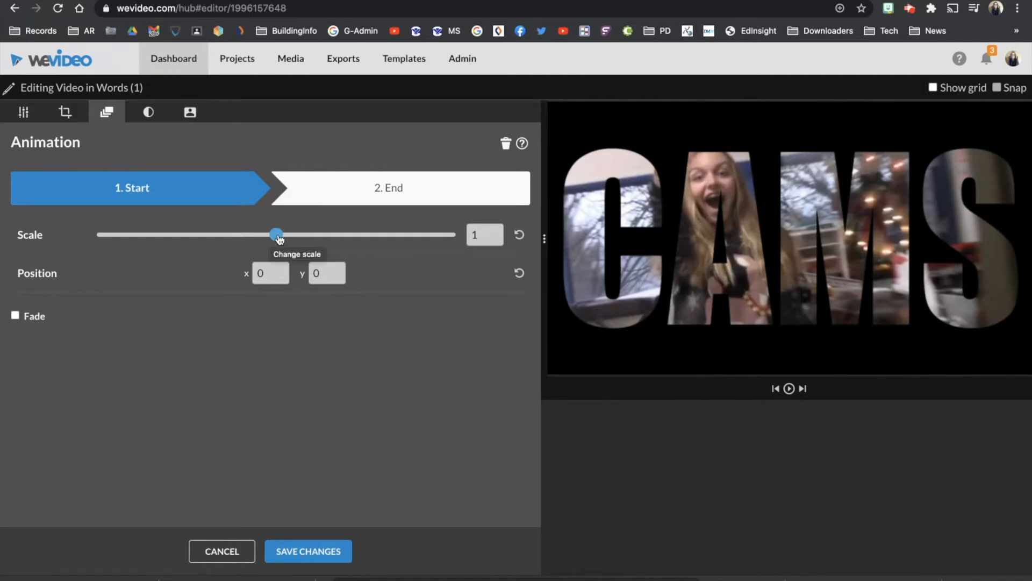
left_click_drag(279, 239, 467, 257)
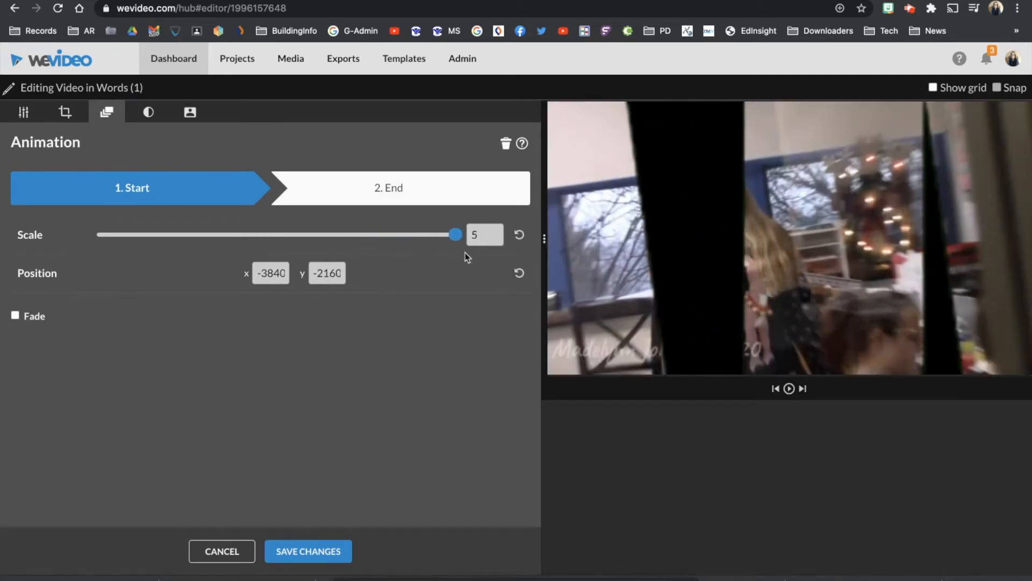
left_click(381, 189)
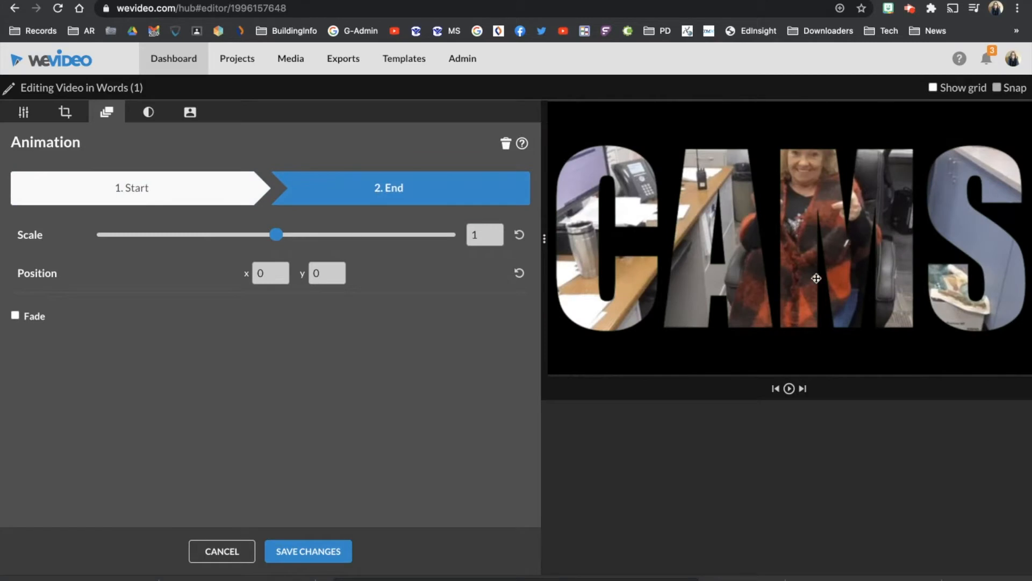
left_click_drag(273, 234, 242, 234)
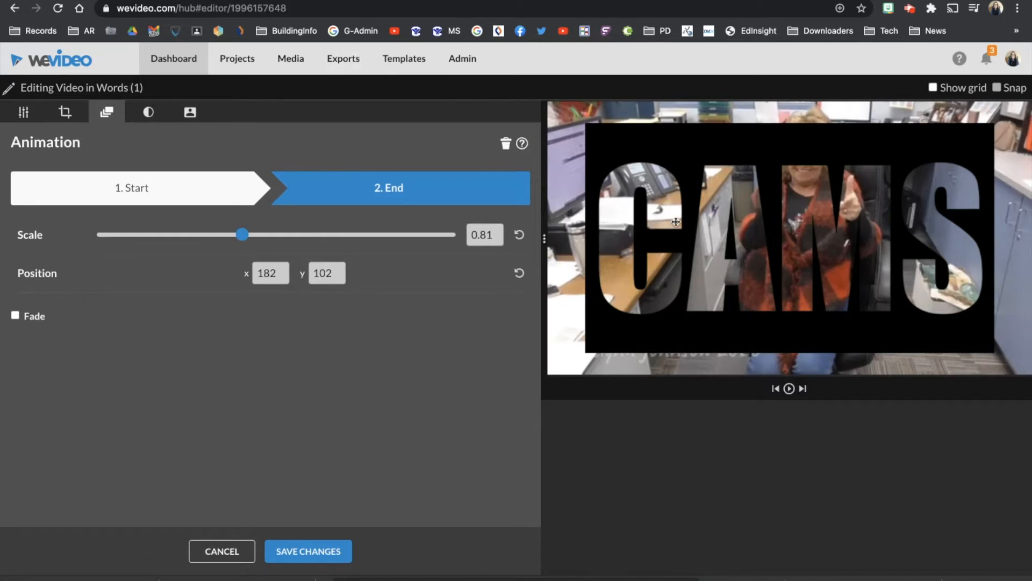
- Switch to the Video in Words drawing, shrink the FALCONS word art and reposition it near the middle of the black page
left_click(177, 1)
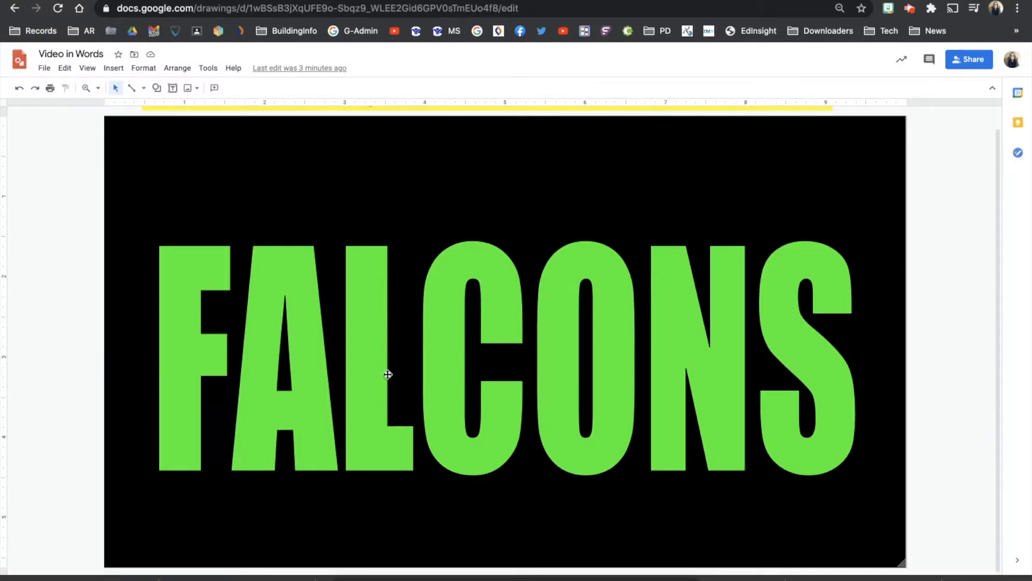
left_click(409, 379)
left_click_drag(158, 241, 255, 235)
left_click_drag(530, 345, 511, 350)
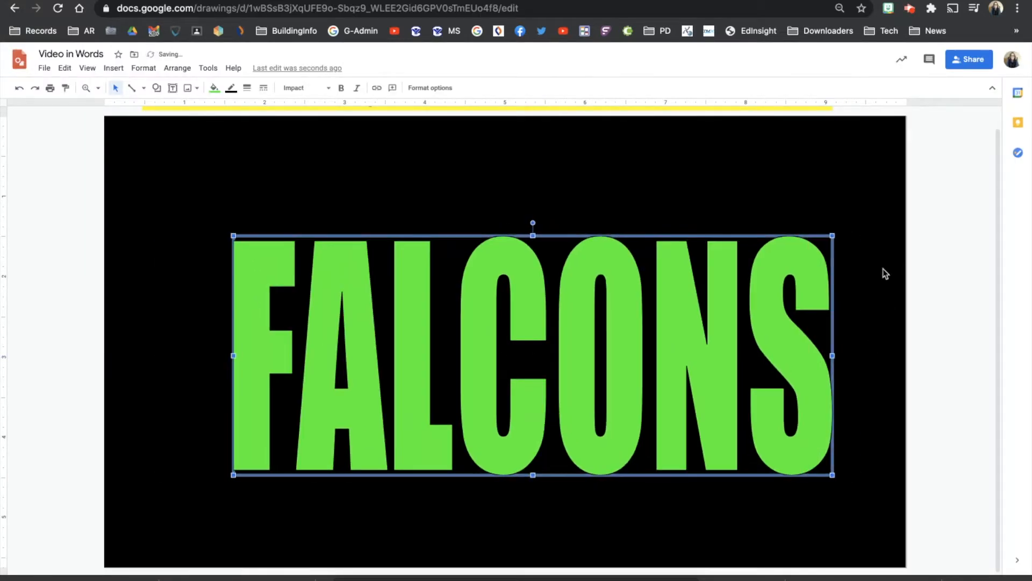
left_click_drag(830, 246, 820, 269)
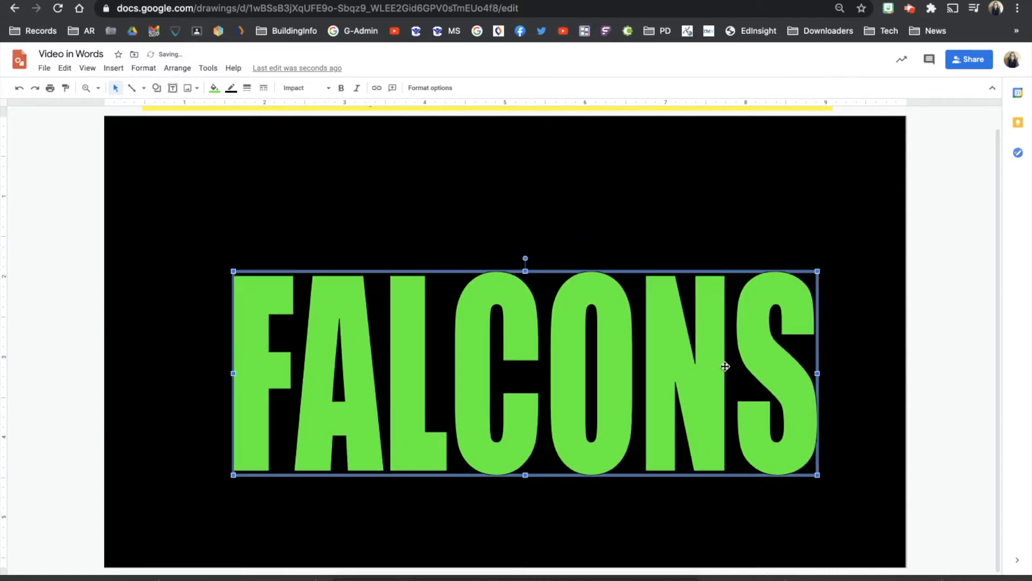
left_click_drag(720, 340, 717, 340)
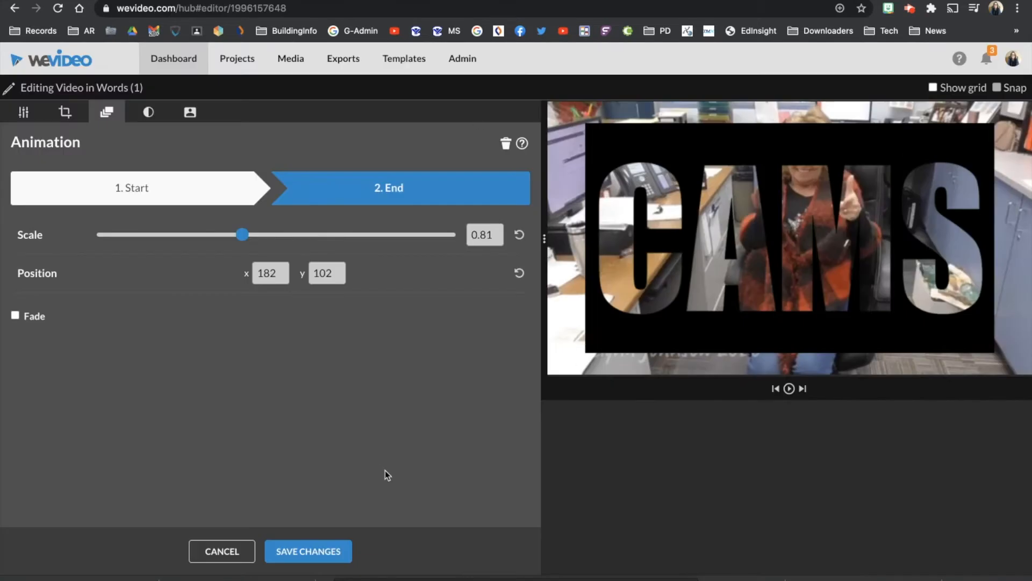
- Back in the WeVideo clip animation, set the end scale to 0.97, save the changes and preview the zoom
left_click_drag(242, 234, 272, 236)
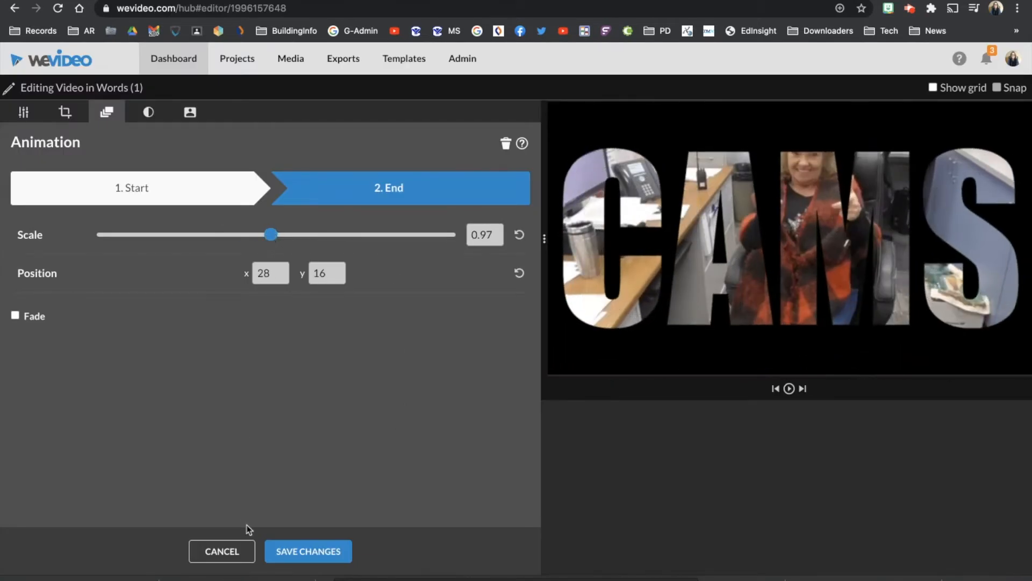
left_click(306, 551)
left_click_drag(274, 426, 260, 427)
key("space")
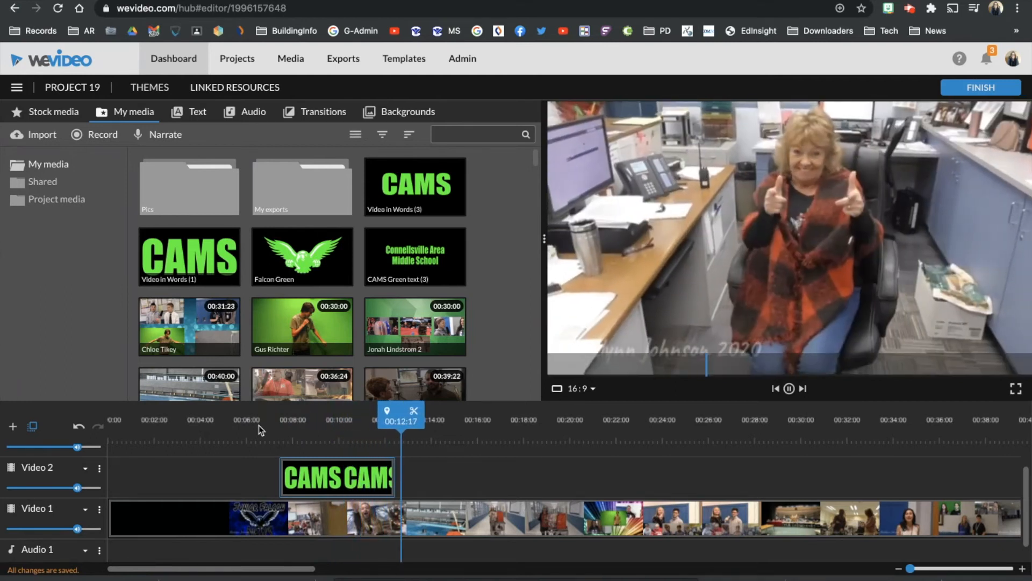
key("space")
- Lengthen the CAMS clip on Video 2 to end at about 00:21:13 and preview the slower zoom
left_click_drag(392, 478, 602, 481)
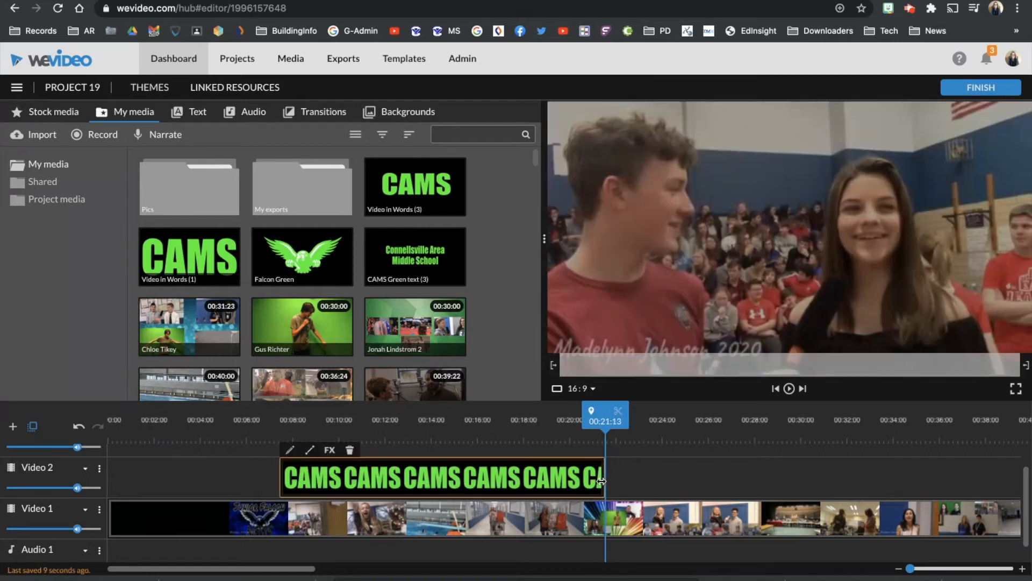
left_click_drag(604, 427, 273, 436)
key("space")
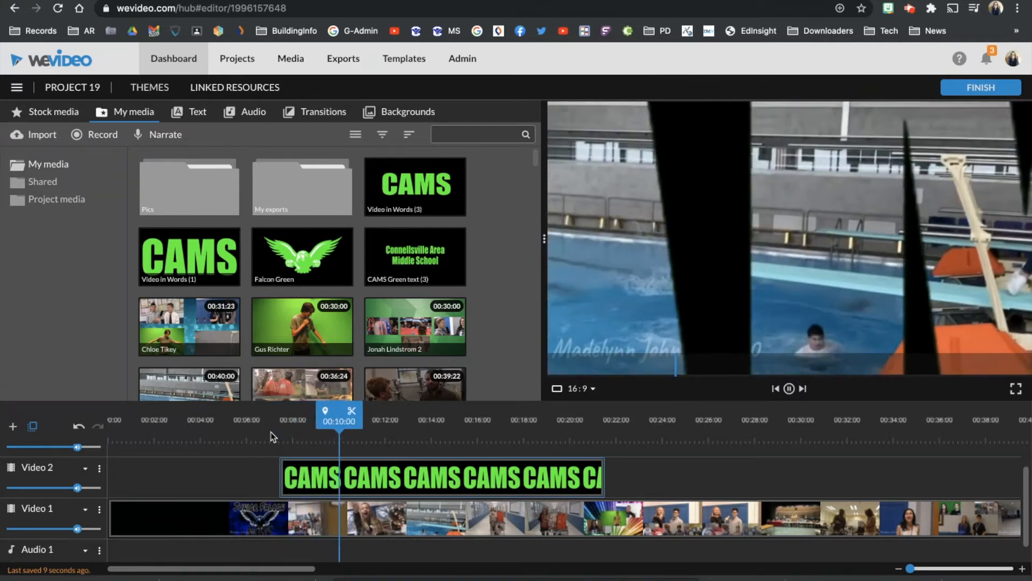
- Shorten the CAMS clip to end at about 13 seconds and return the playhead to the clip's start
left_click(413, 472)
left_click_drag(603, 476, 405, 480)
left_click_drag(404, 423, 280, 421)
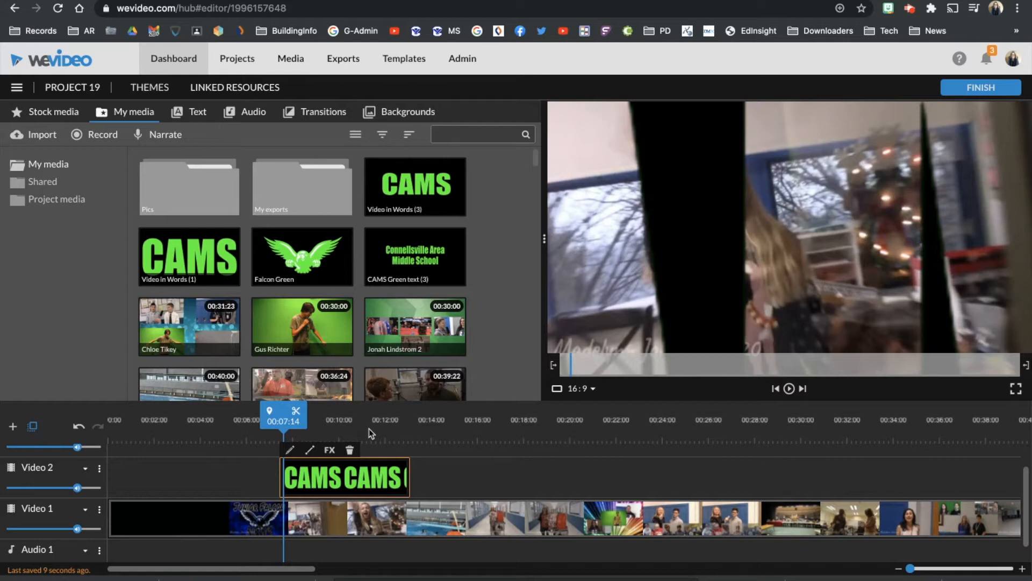
left_click(177, 2)
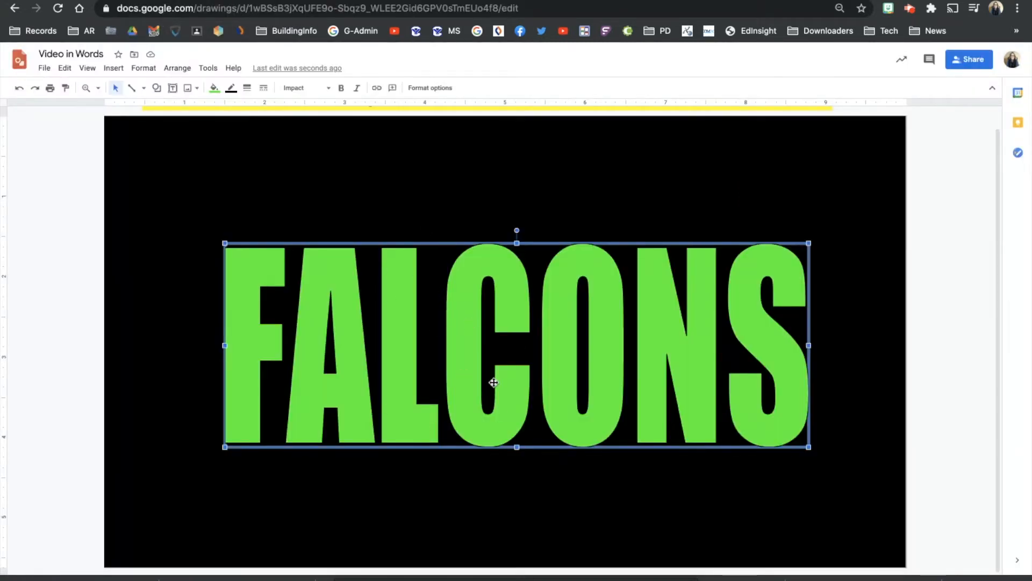
left_click(477, 1)
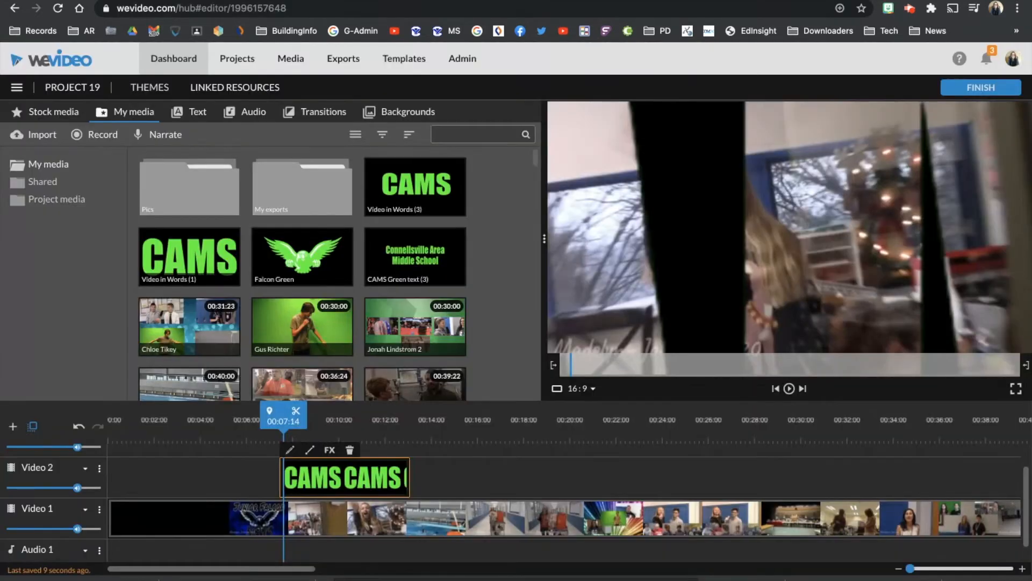
- Place the Falcon Green image on Video 2 at about 00:25:18 and color key its green (00ff00), saving the changes
scroll(431, 491, "right", 10)
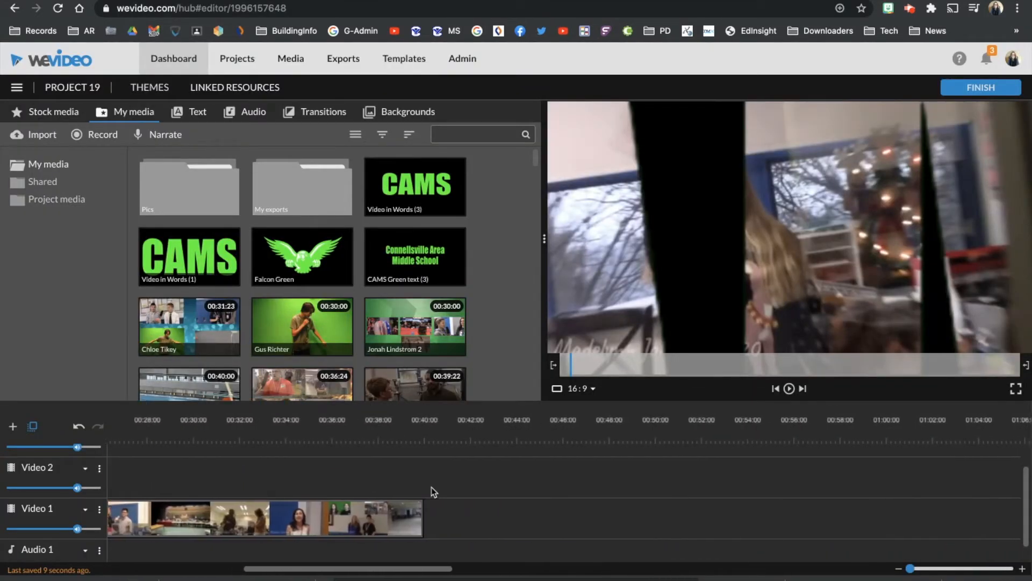
left_click_drag(313, 278, 351, 487)
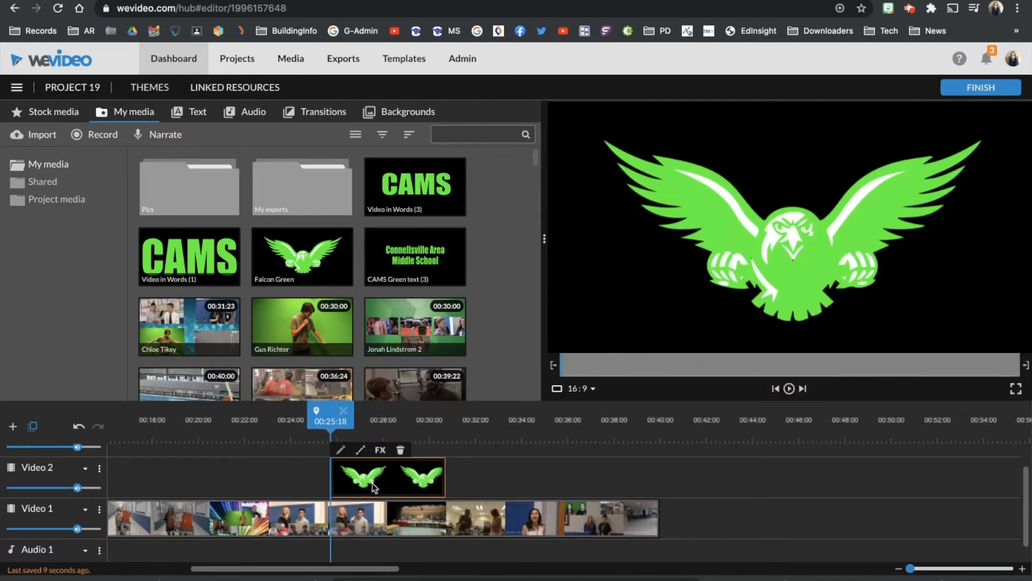
double_click(375, 487)
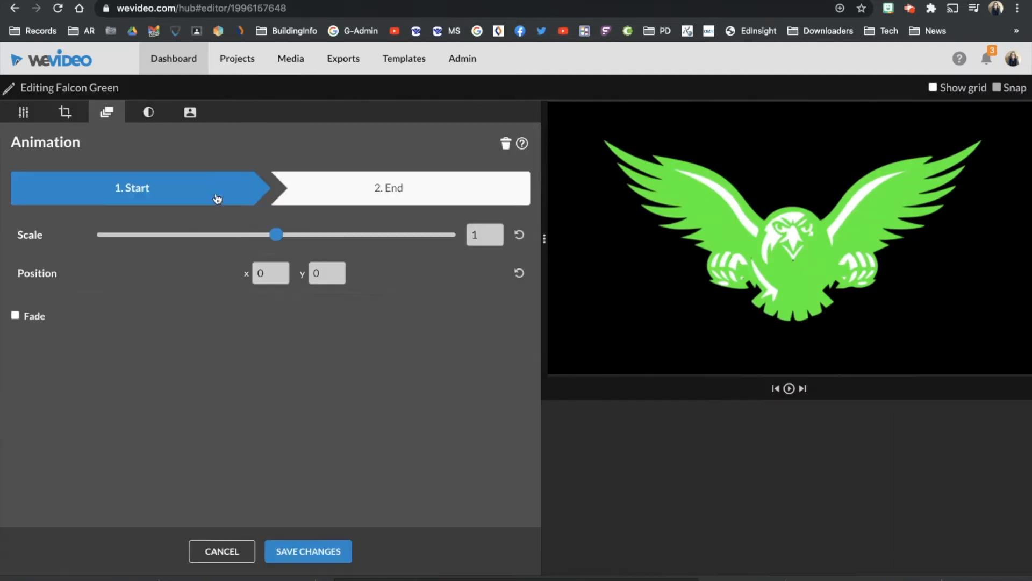
left_click(190, 114)
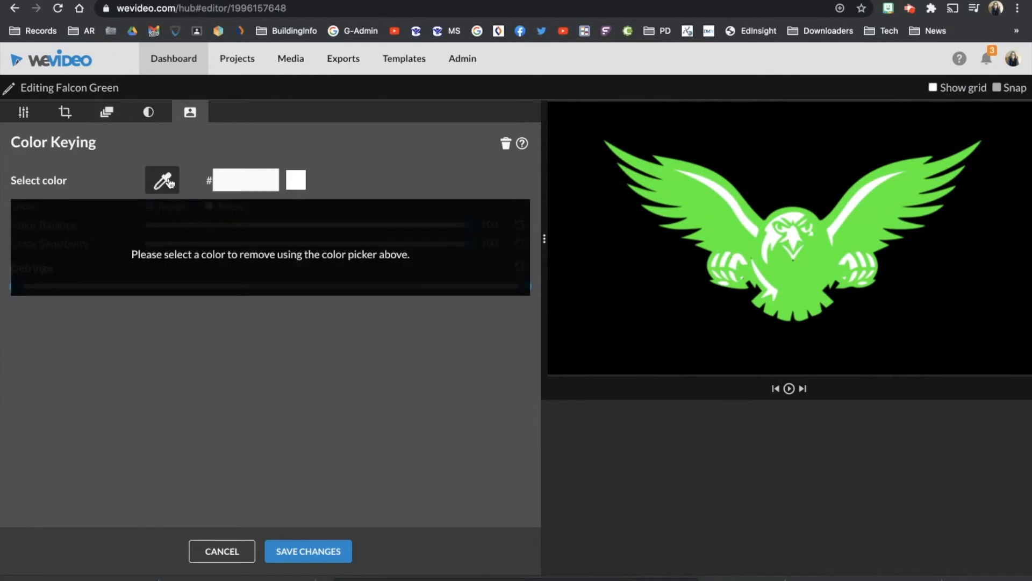
left_click(163, 180)
left_click(713, 225)
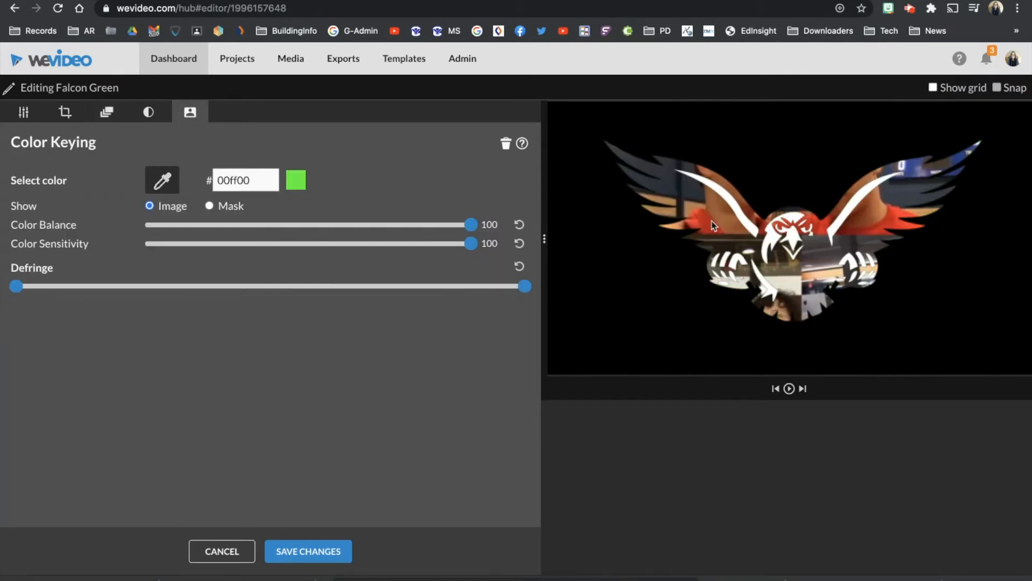
left_click(321, 541)
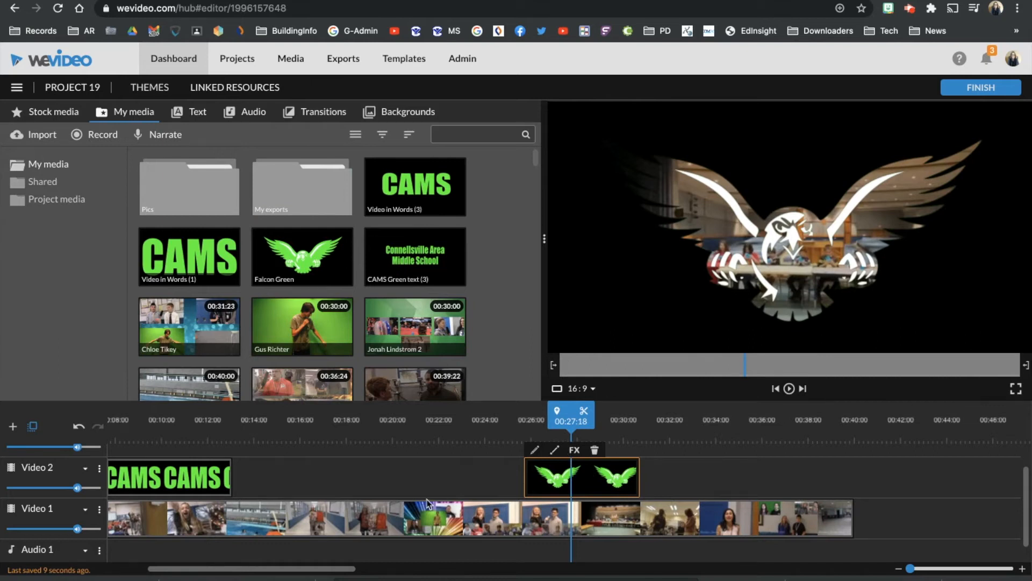
- Fade out the falcon clip by adding a 100% opacity point near 00:29 and lowering the end point fully, and preview the fade
left_click(555, 452)
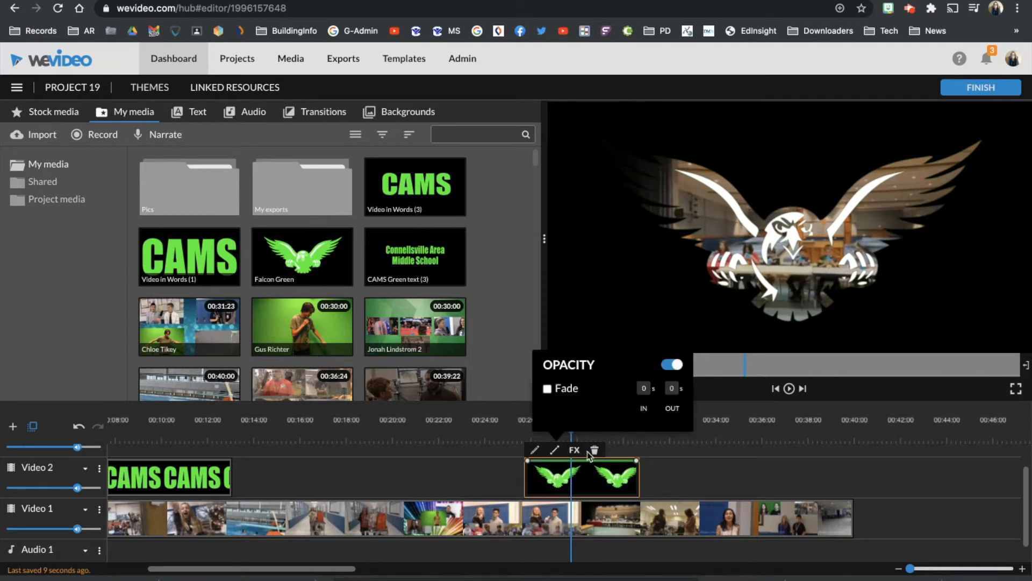
left_click(603, 461)
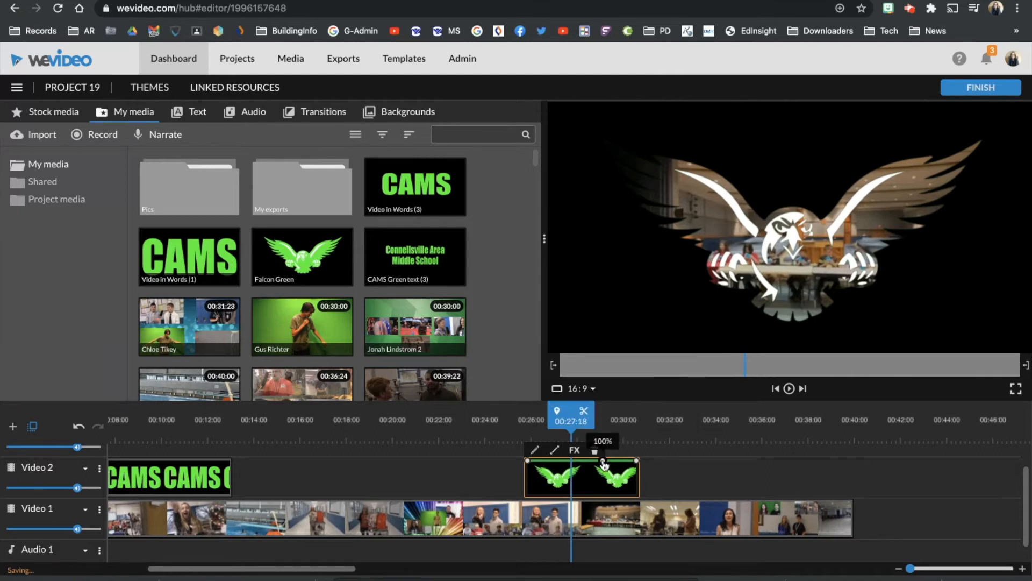
left_click_drag(603, 460, 605, 464)
left_click_drag(636, 461, 636, 493)
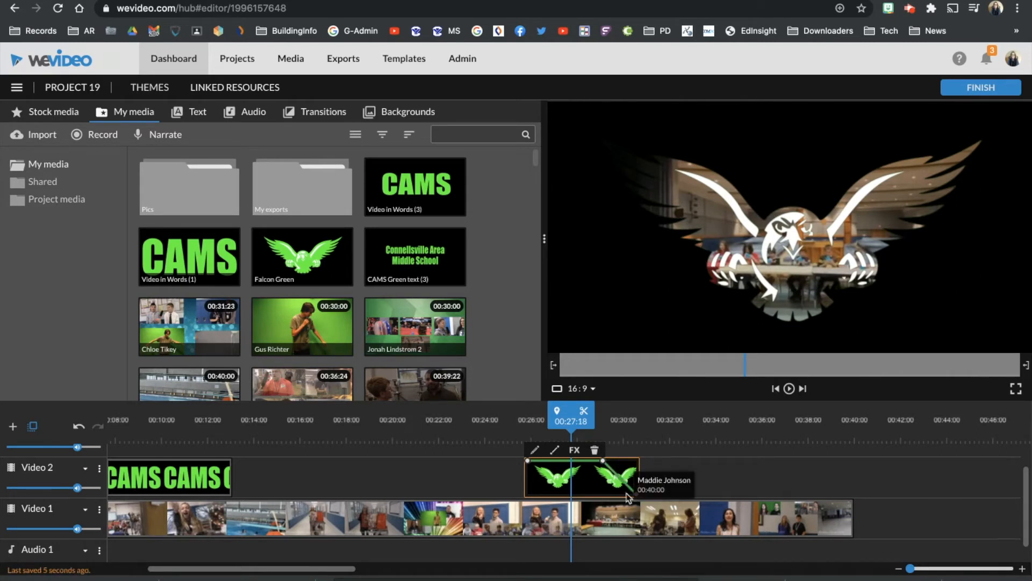
key("space")
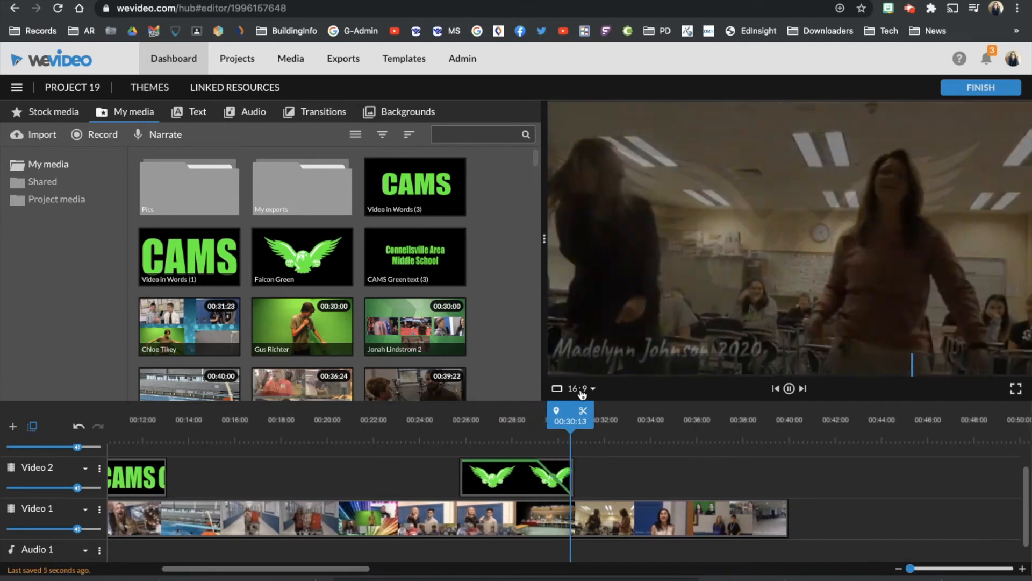
key("space")
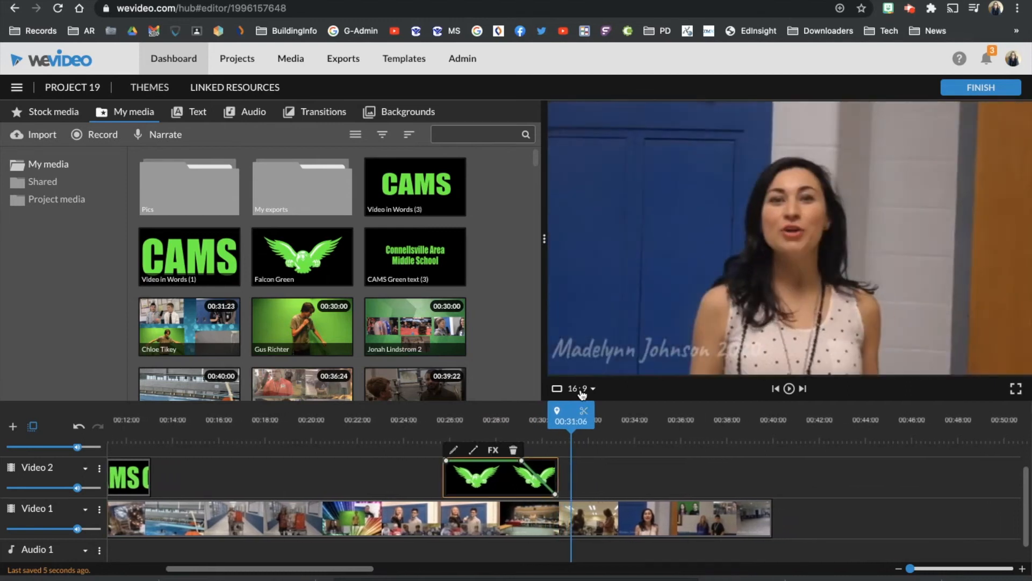
- Animate the falcon clip from a start scale of 5 to an end scale of 1 and save the changes
double_click(479, 474)
left_click(107, 113)
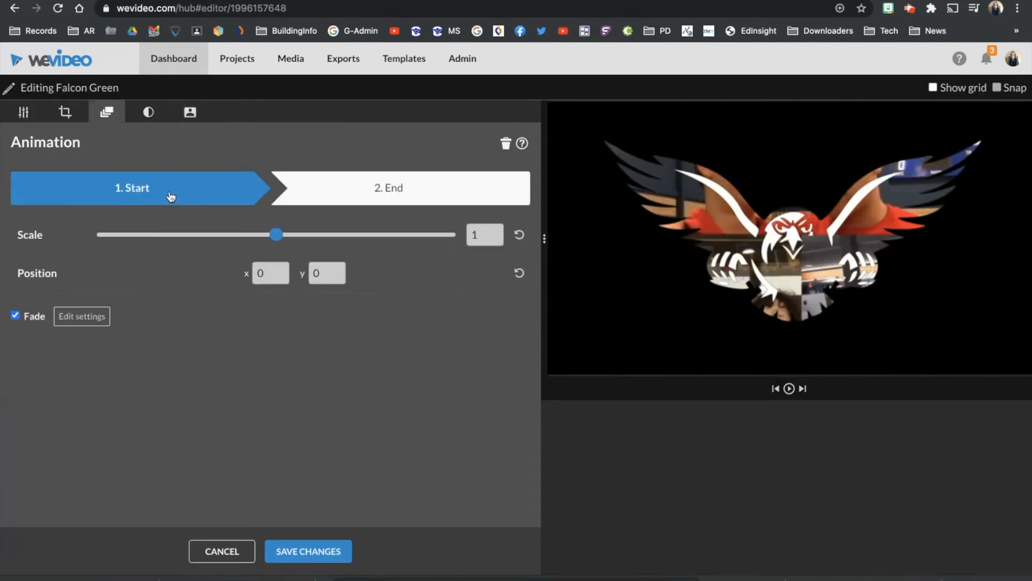
left_click_drag(276, 237, 515, 257)
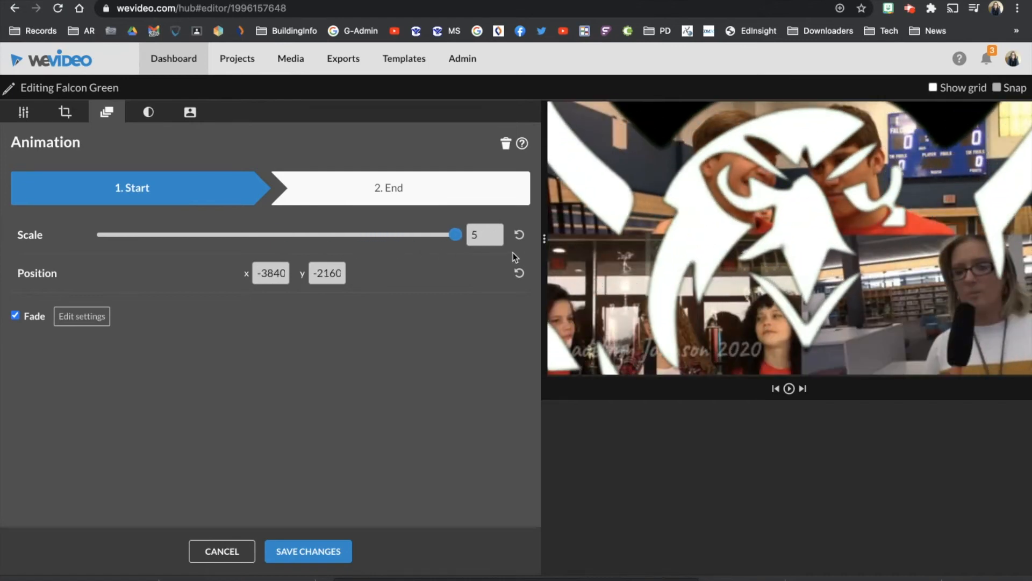
left_click(380, 180)
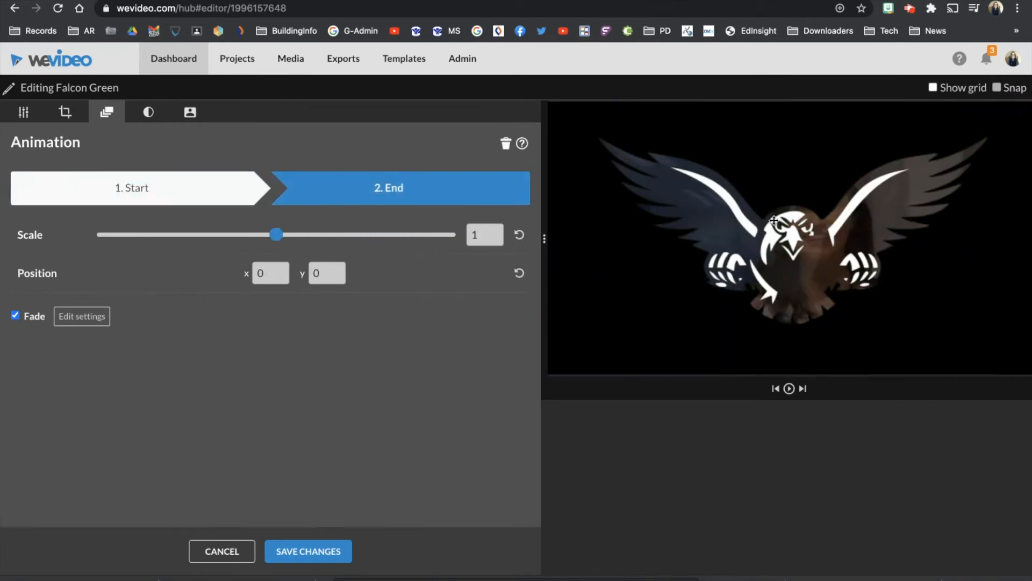
left_click(315, 562)
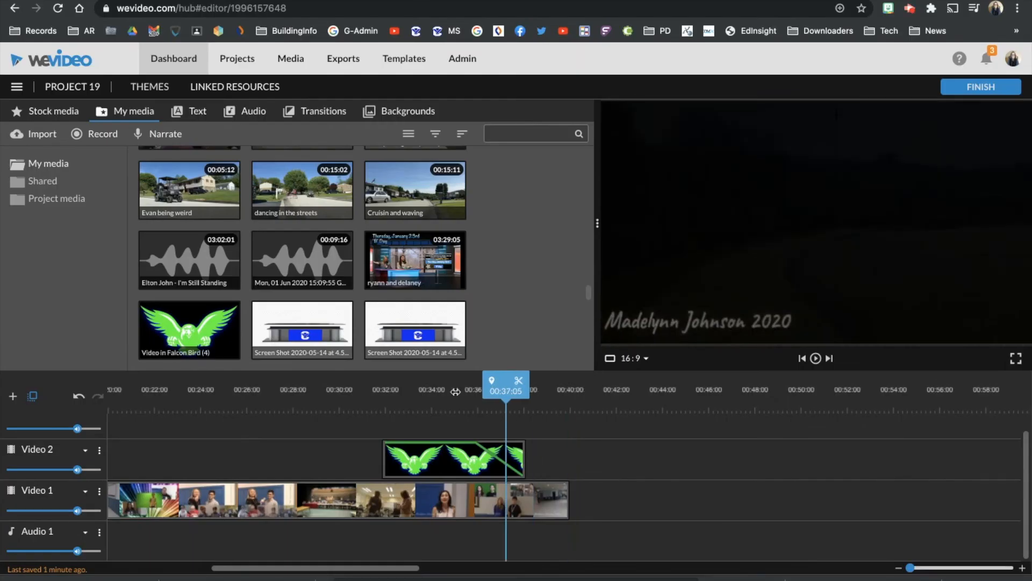
- Preview the falcon animation and fade-out from just before the falcon clip on Video 2
left_click_drag(507, 386, 321, 391)
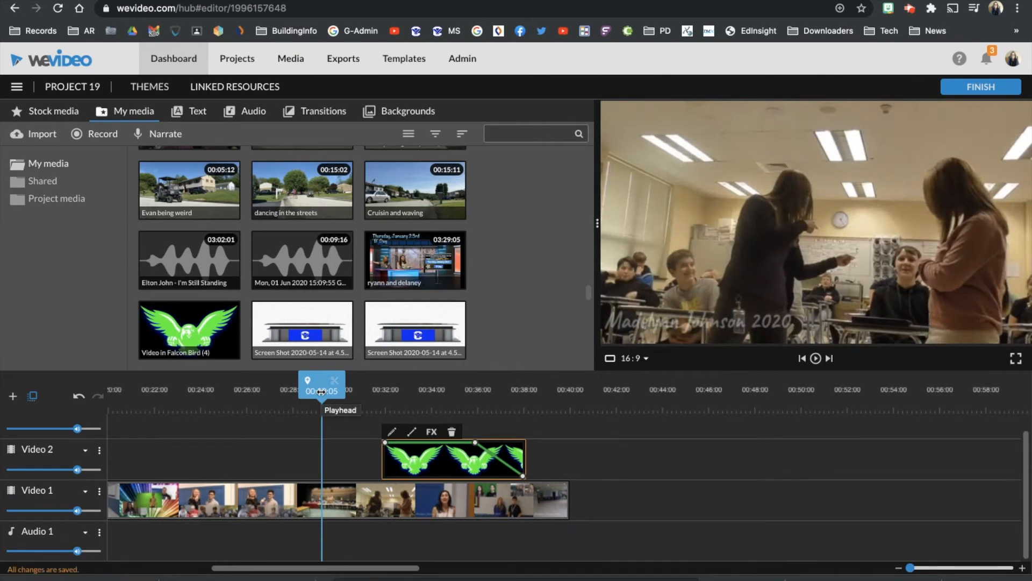
left_click_drag(321, 392, 377, 392)
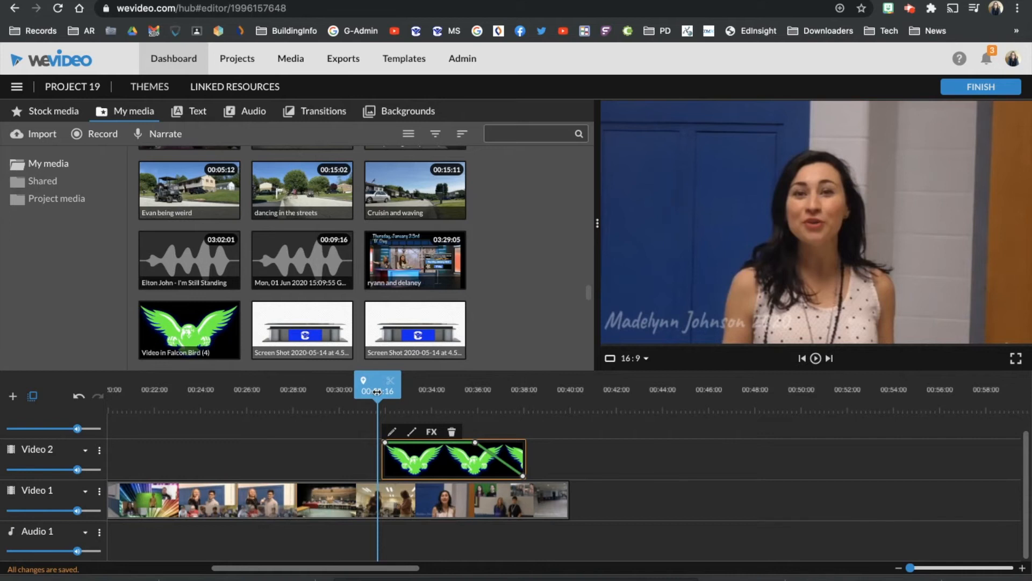
key("space")
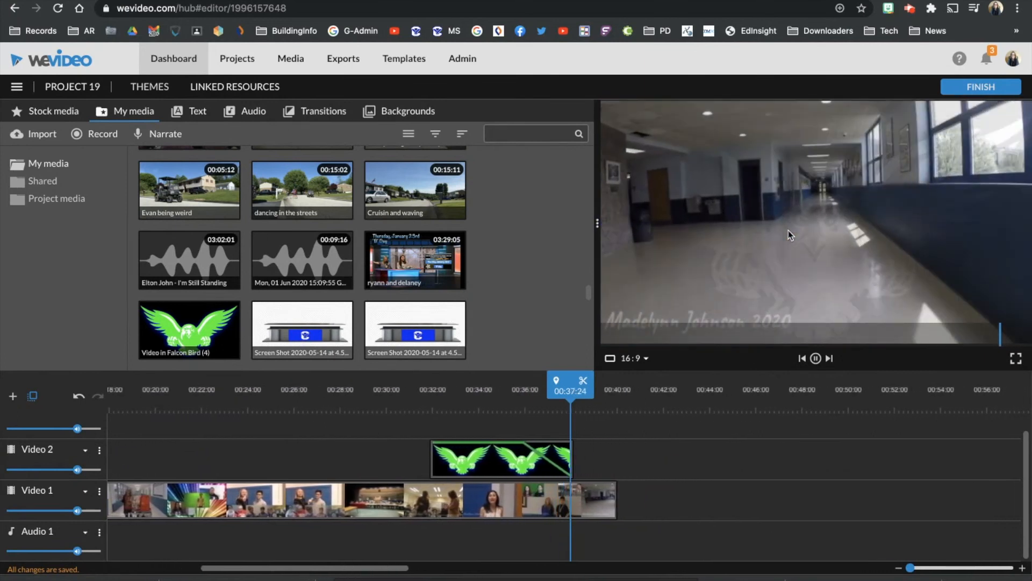
- Preview the FALCONS clip on Video 2 from shortly before its start, stopping playback at 00:17:09
left_click(484, 457)
scroll(277, 438, "left", 7)
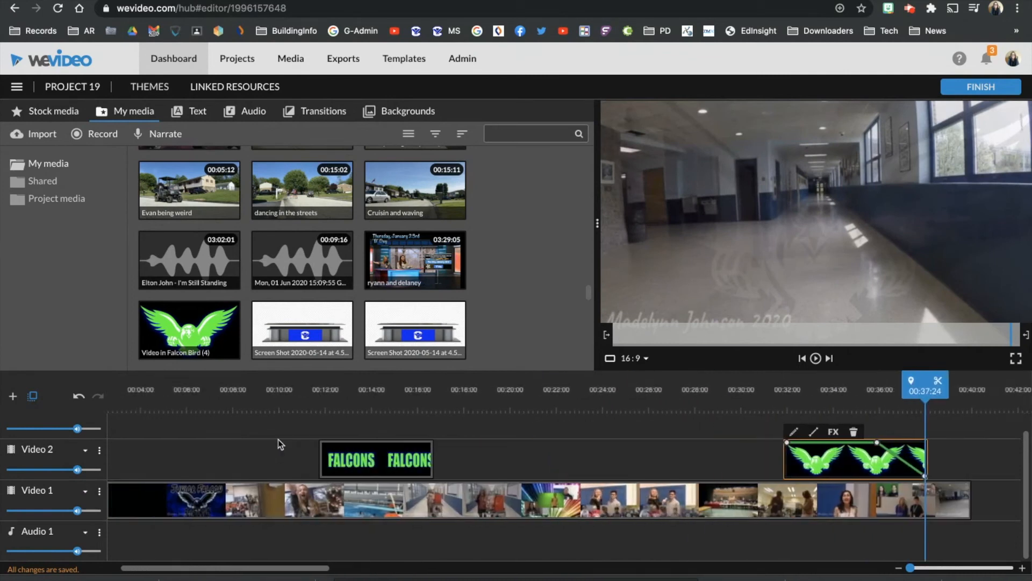
left_click(356, 396)
key("space")
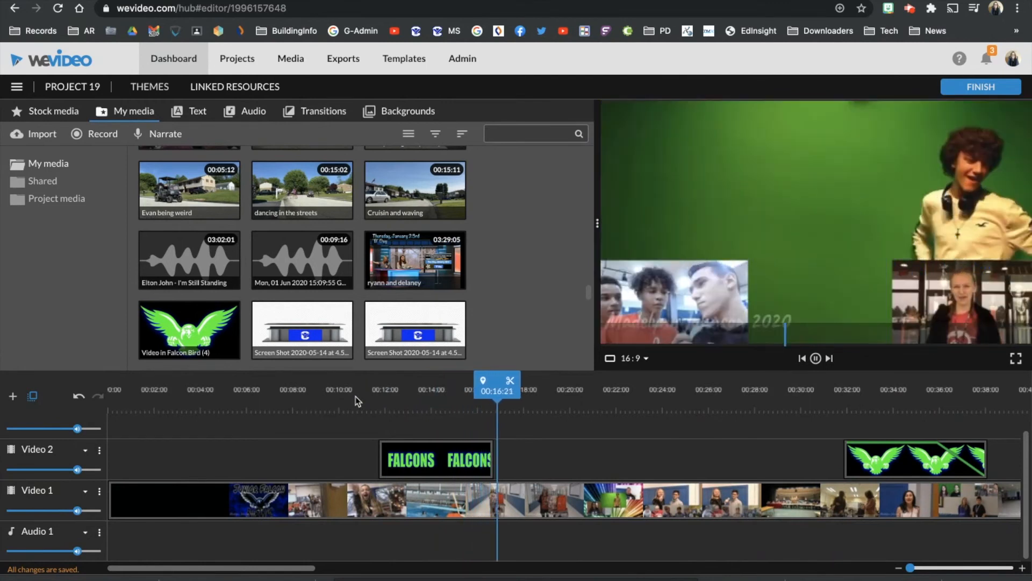
key("space")
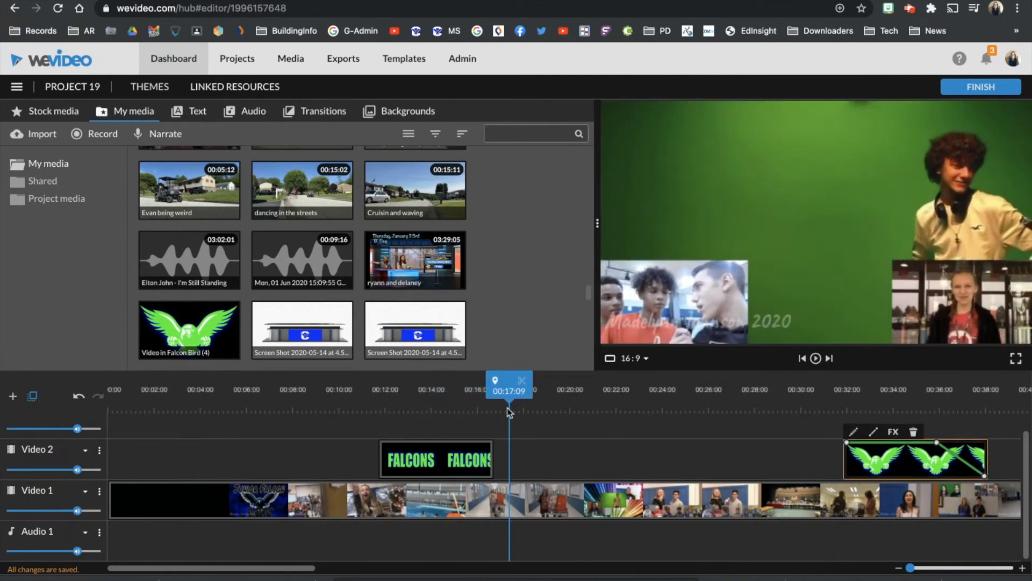
- Switch to the Video in Words drawing and adjust the FALCONS drop shadow: reduce its angle, slightly increase its distance and greatly increase its blur radius
left_click(148, 1)
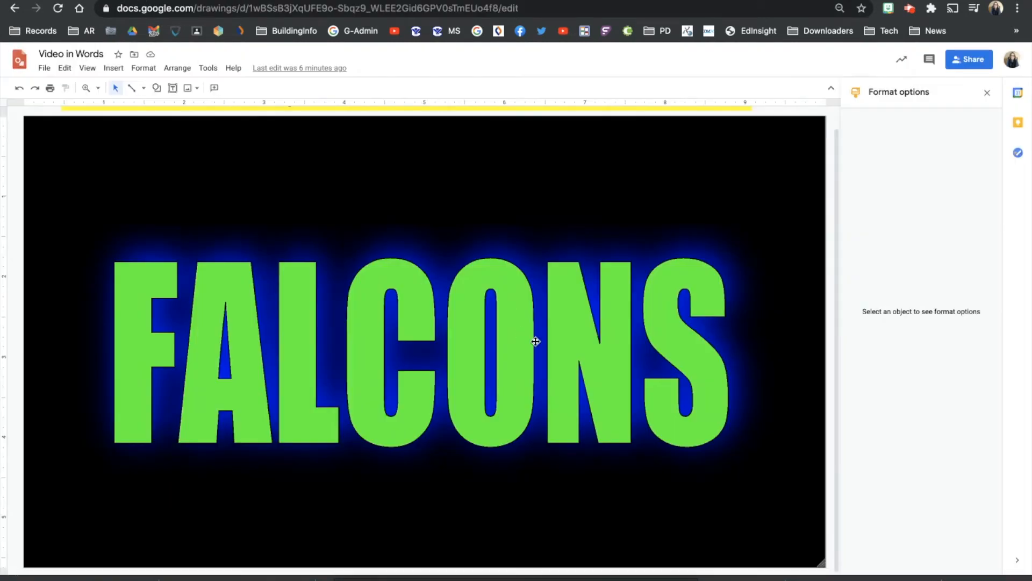
left_click(463, 297)
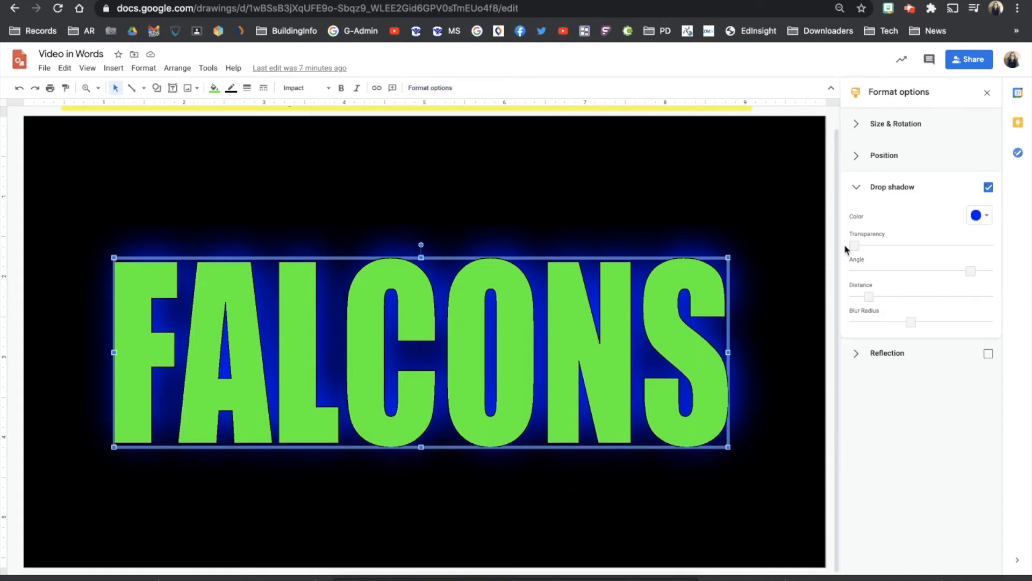
mouse_move(855, 245)
left_mouse_down()
mouse_move(967, 245)
mouse_move(847, 252)
left_mouse_up()
left_click_drag(971, 270, 942, 271)
left_click_drag(880, 294, 970, 323)
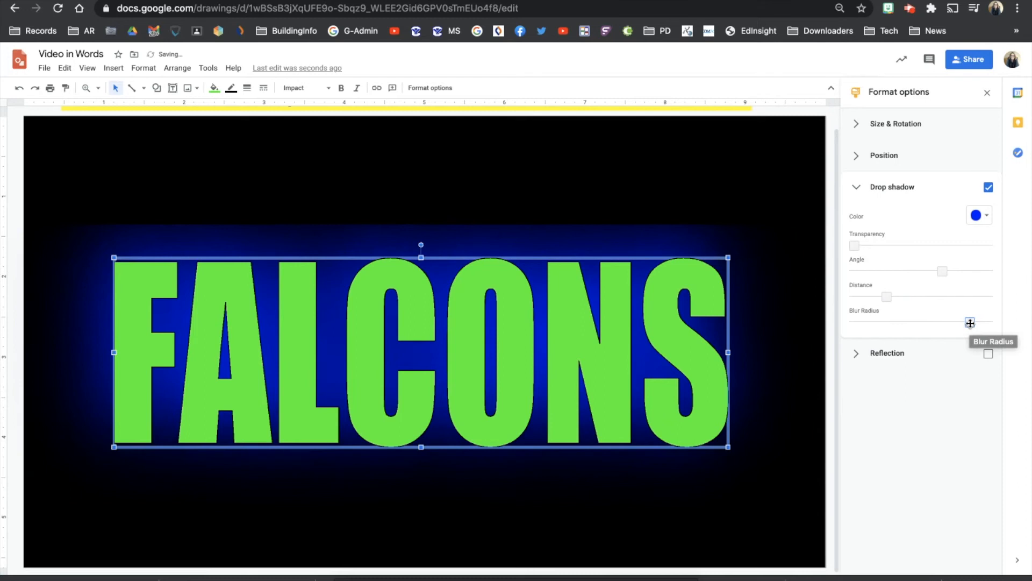
left_click_drag(884, 296, 873, 296)
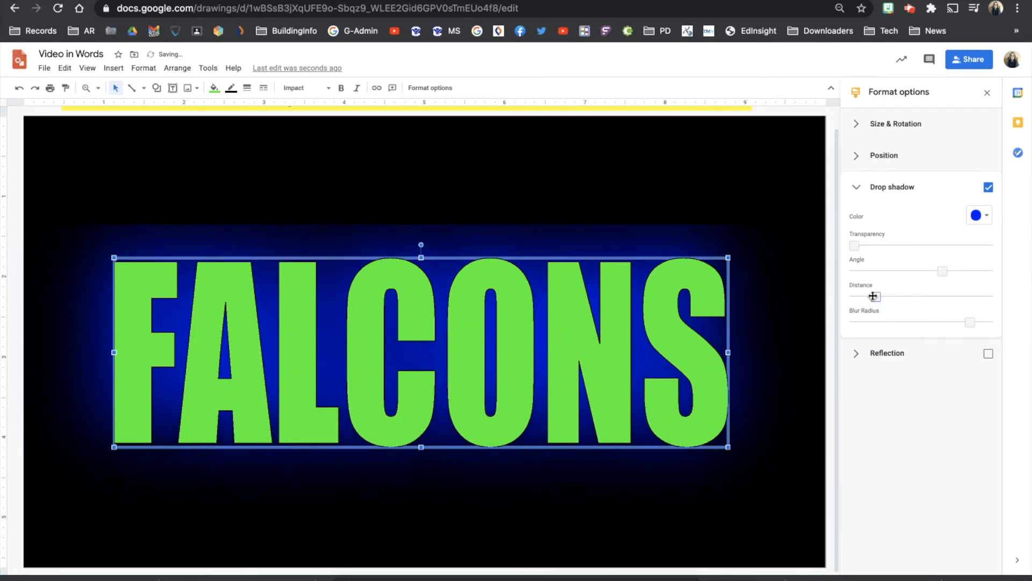
left_click_drag(972, 320, 853, 326)
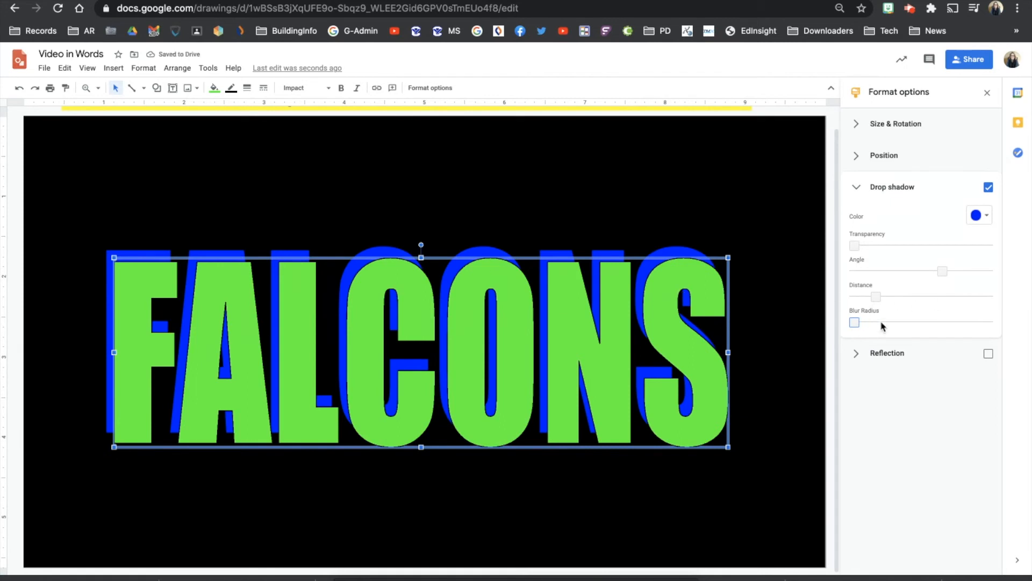
left_click_drag(854, 322, 969, 325)
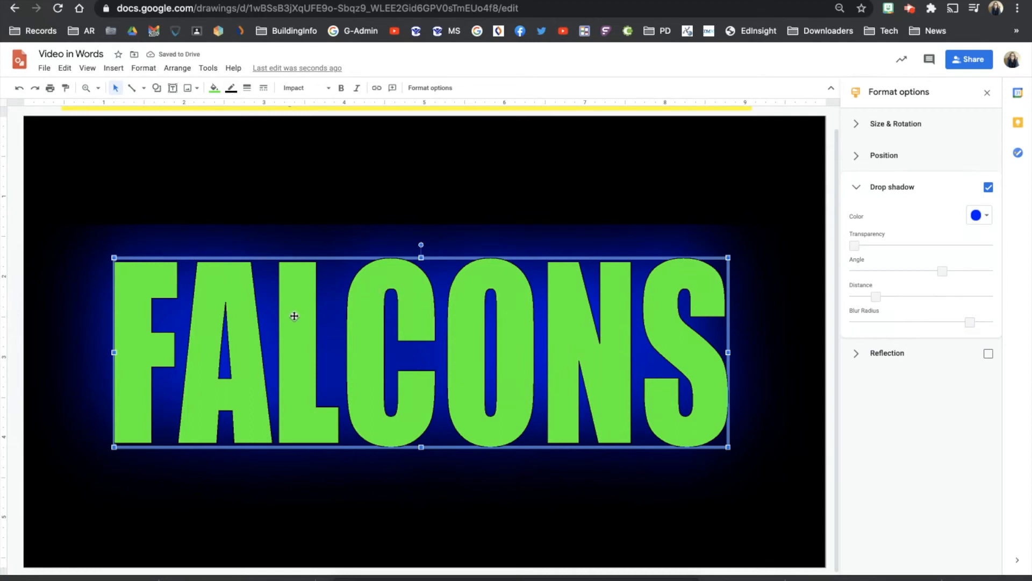
- Give the FALCONS word art a white 3px outline and widen the word art slightly
left_click(231, 89)
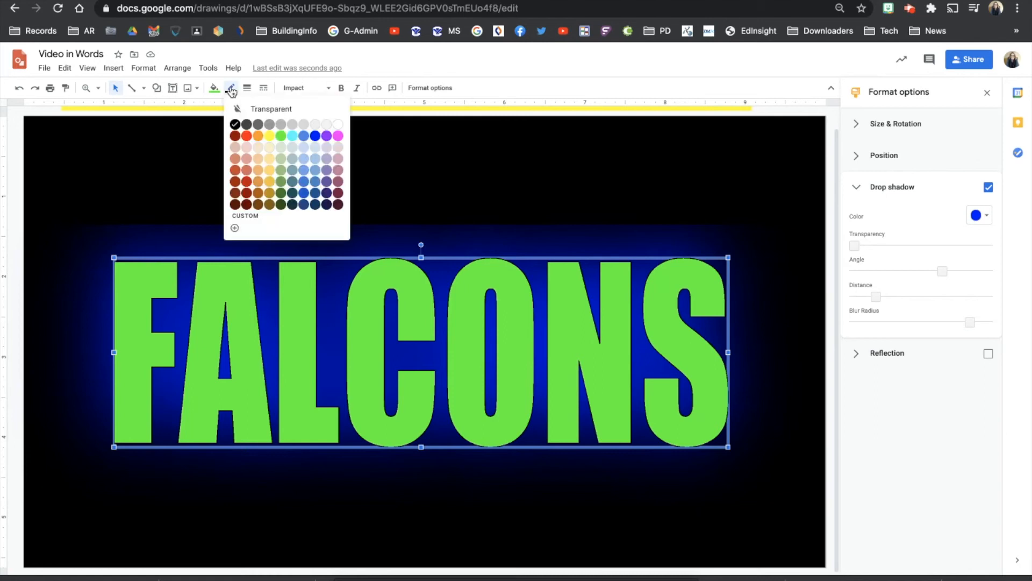
left_click(339, 123)
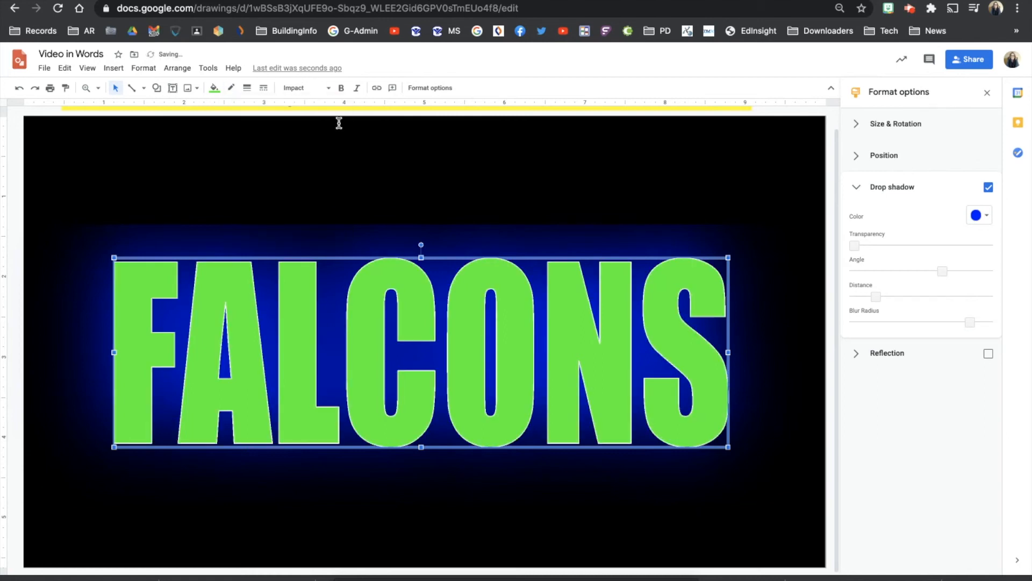
left_click(248, 89)
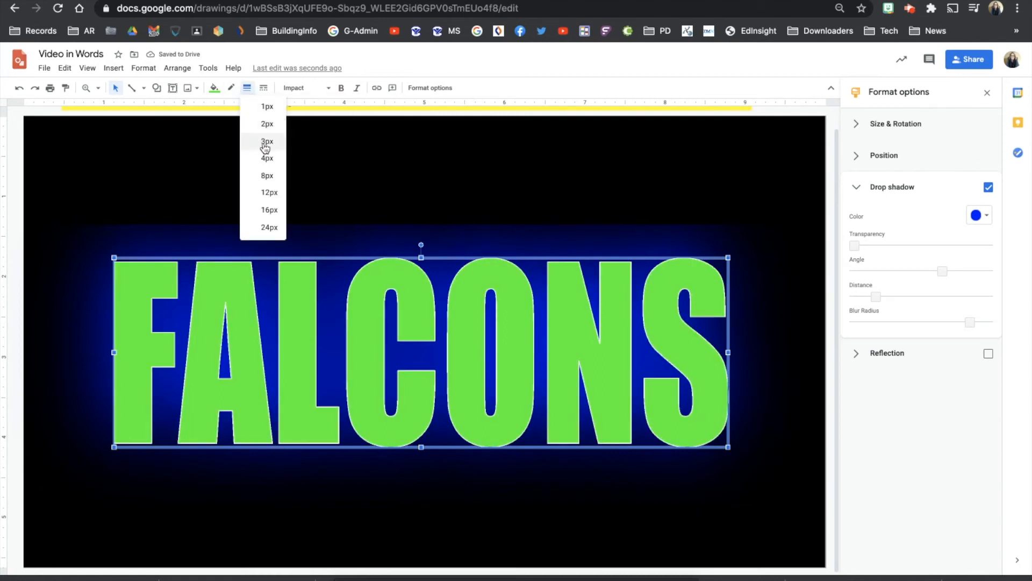
left_click(264, 142)
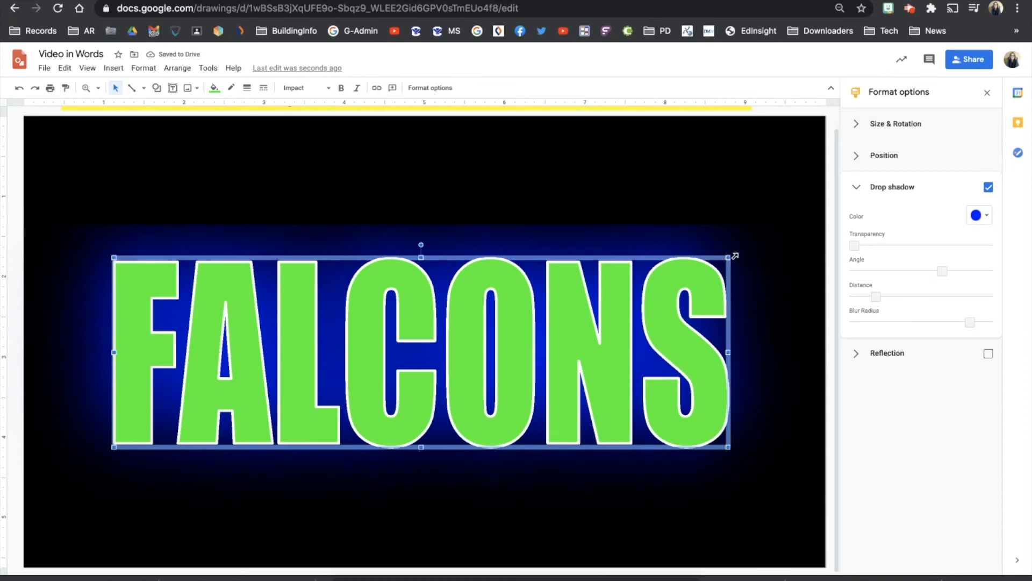
left_click_drag(734, 255, 741, 257)
- Download the Video in Words drawing
left_click(44, 68)
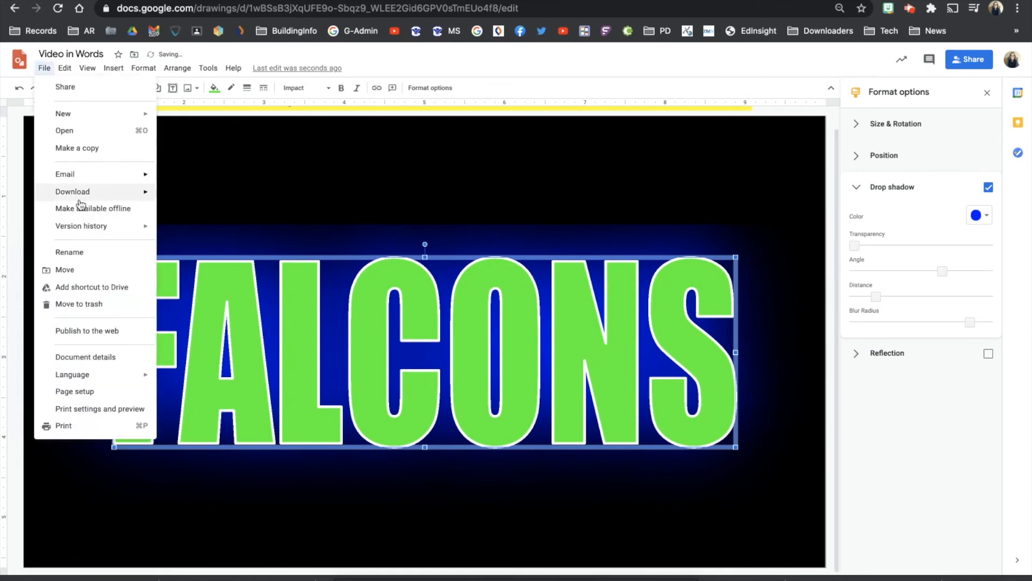
mouse_move(81, 203)
left_click(203, 247)
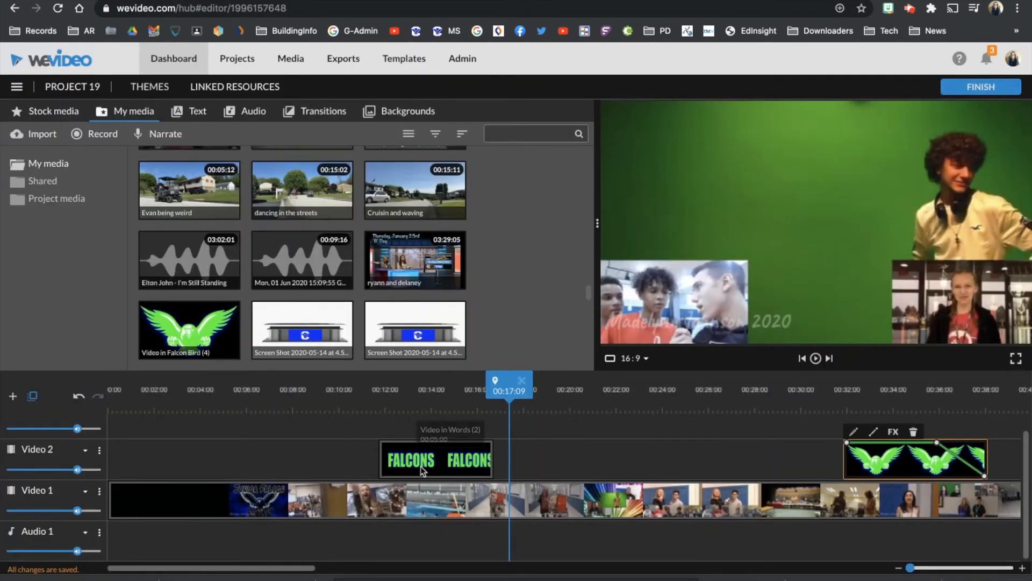
- Replace the FALCONS clip on Video 2 with the newly downloaded Video in Words image, importing it and placing it at 00:05:12
left_click(421, 460)
key("Delete")
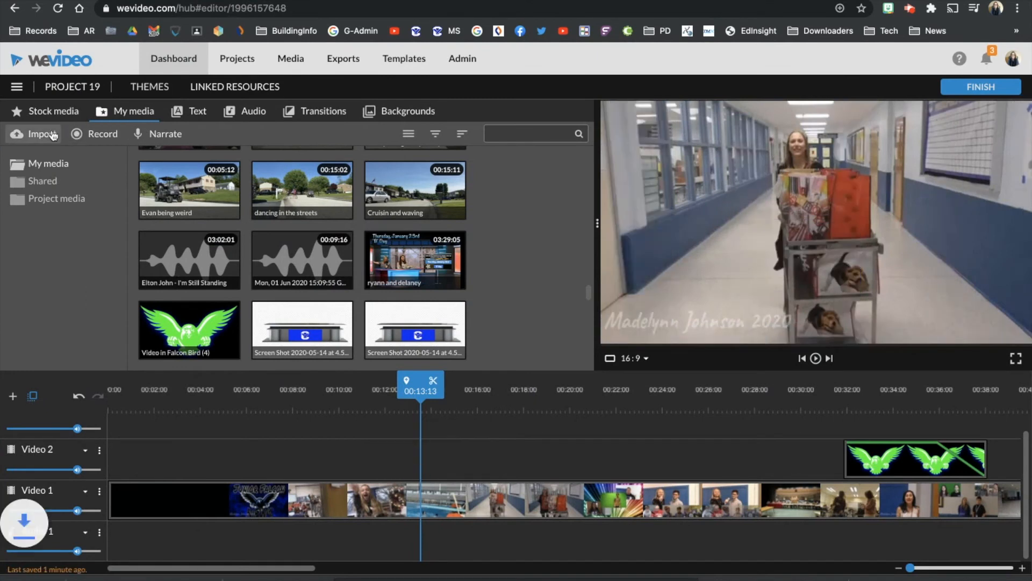
left_click(38, 133)
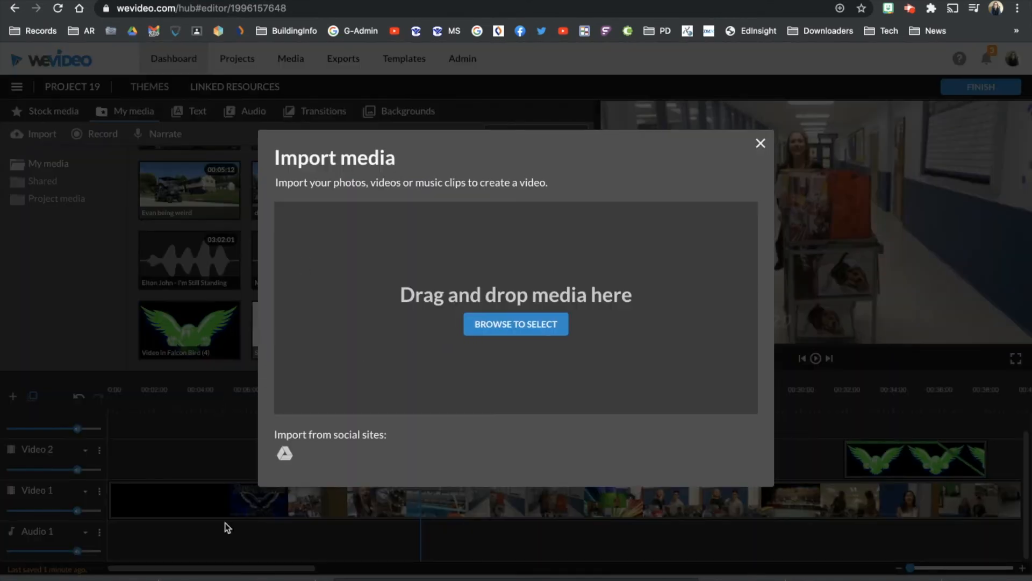
left_click_drag(80, 578, 496, 326)
left_click_drag(193, 343, 253, 458)
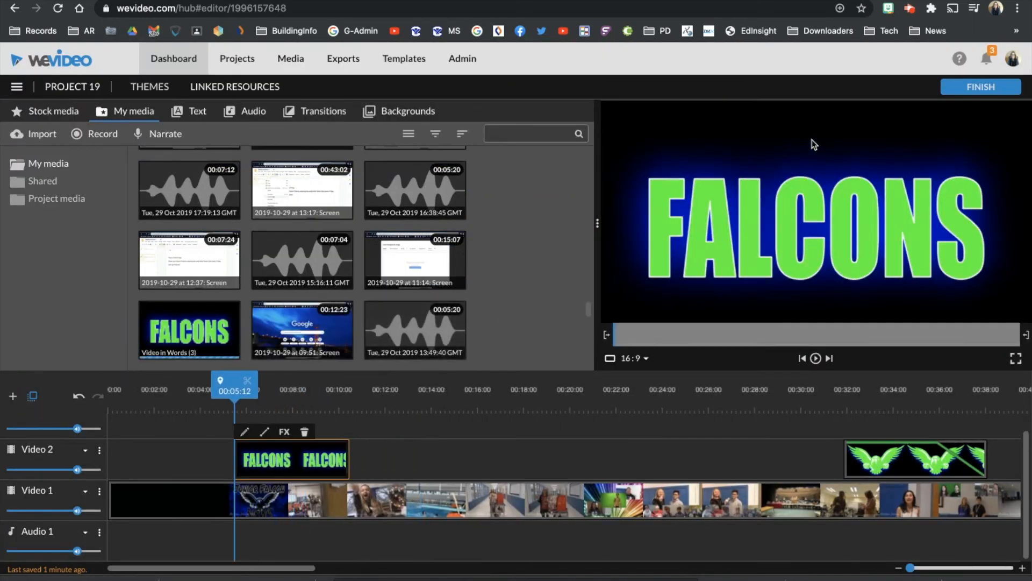
- Color key the green 00ff00 out of the new FALCONS clip, save the changes and preview it from just before its start
key("space")
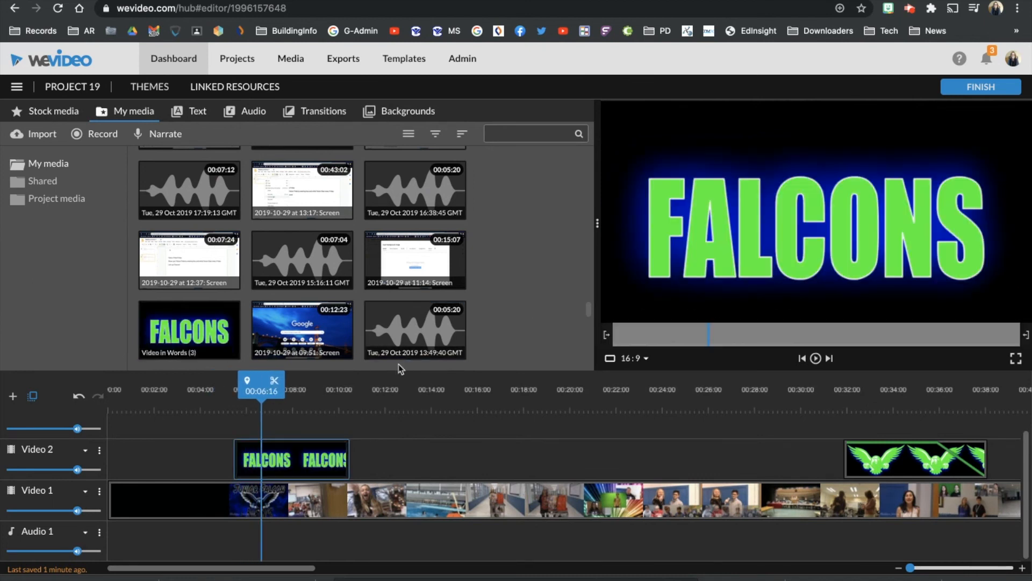
double_click(290, 458)
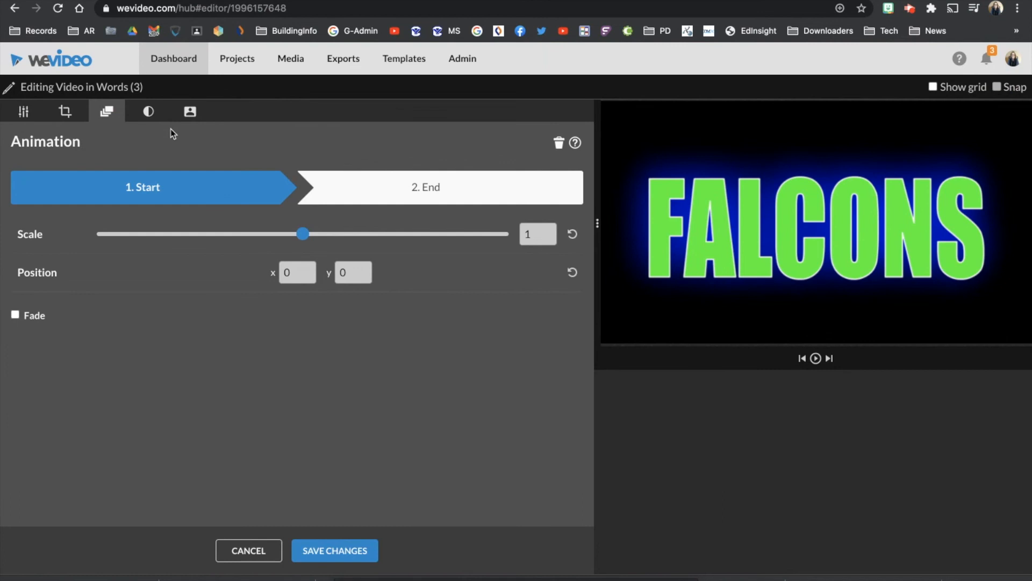
left_click(190, 111)
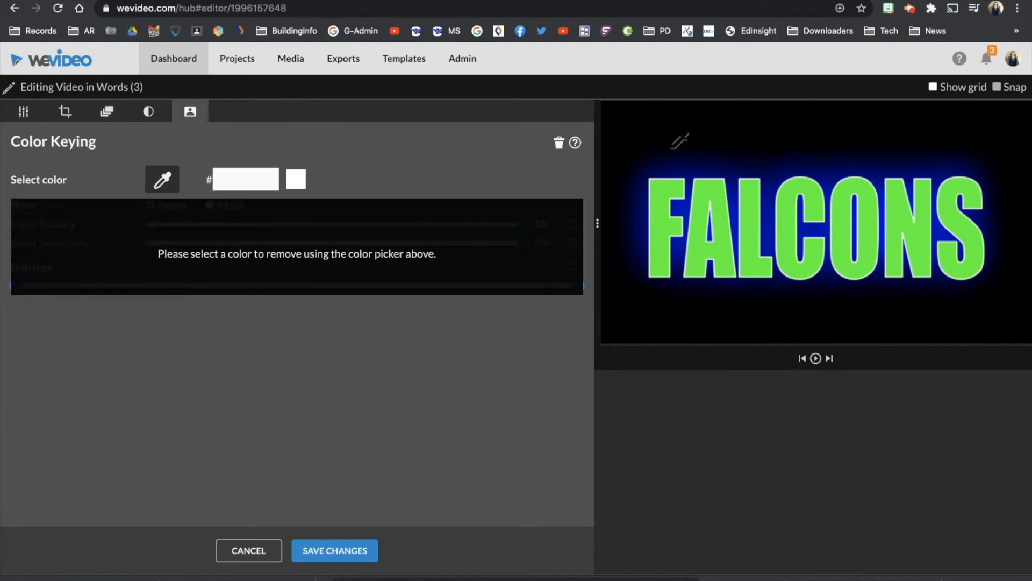
left_click(658, 204)
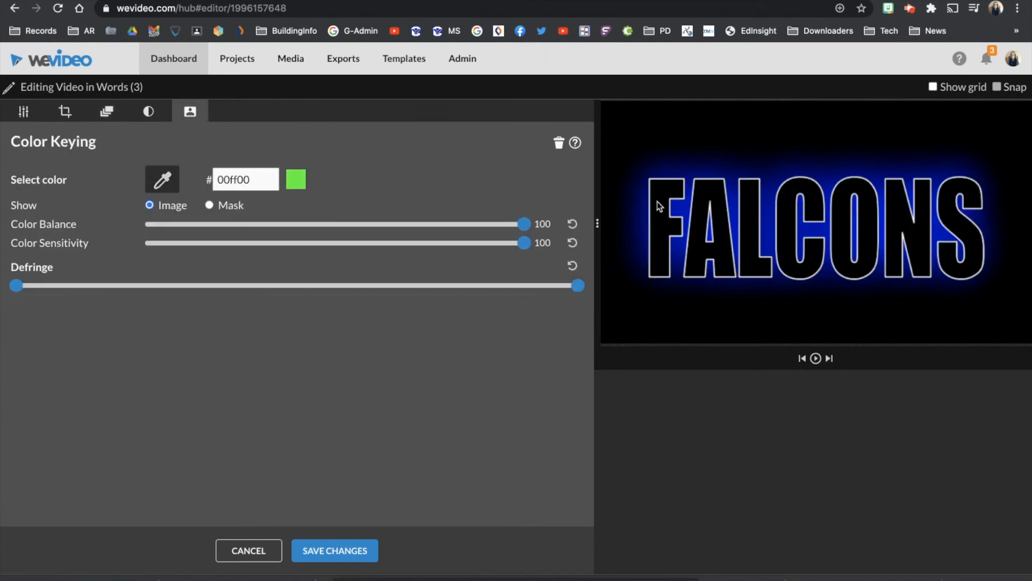
left_click(347, 554)
left_click_drag(261, 388, 222, 387)
key("space")
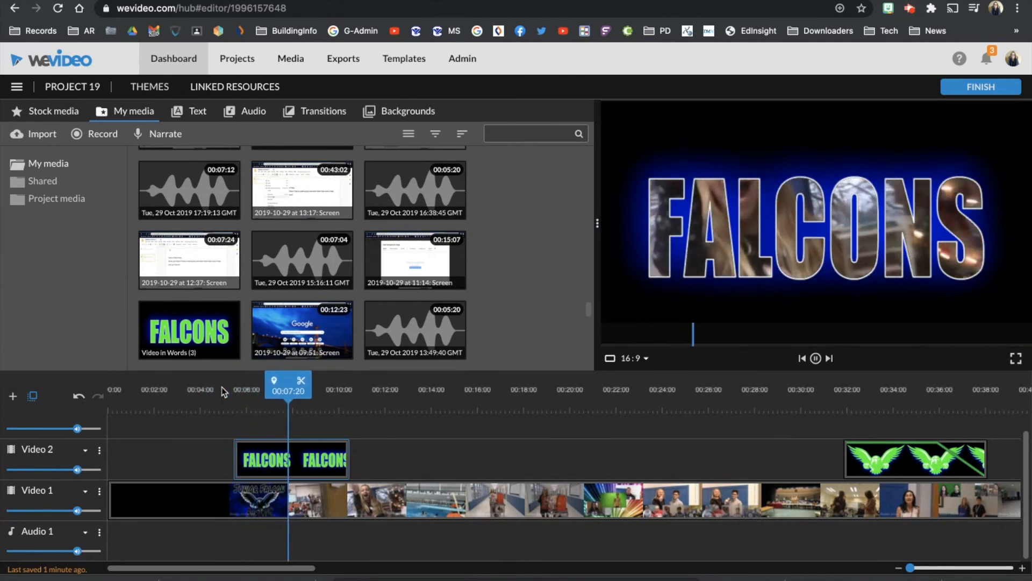
- Animate the FALCONS clip from a start scale of 5 to an end scale of 1, save the changes and preview the clip
left_click(293, 462)
double_click(295, 464)
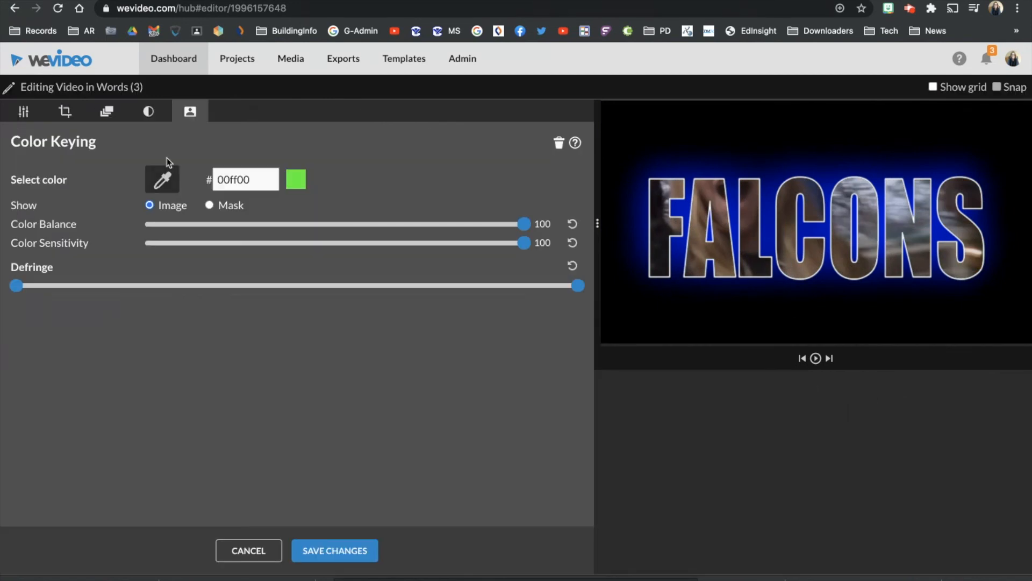
left_click(107, 112)
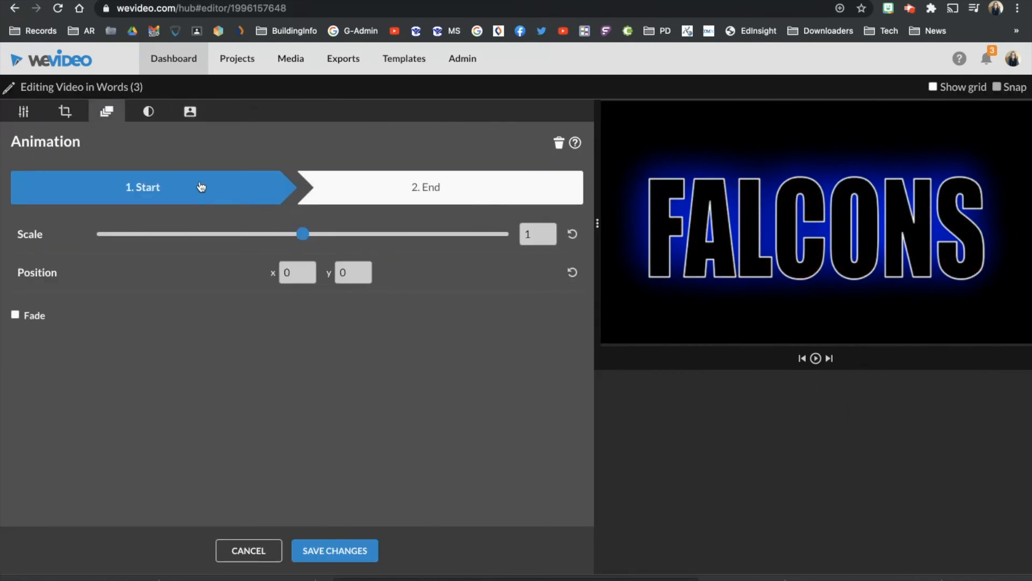
left_click_drag(302, 242, 516, 250)
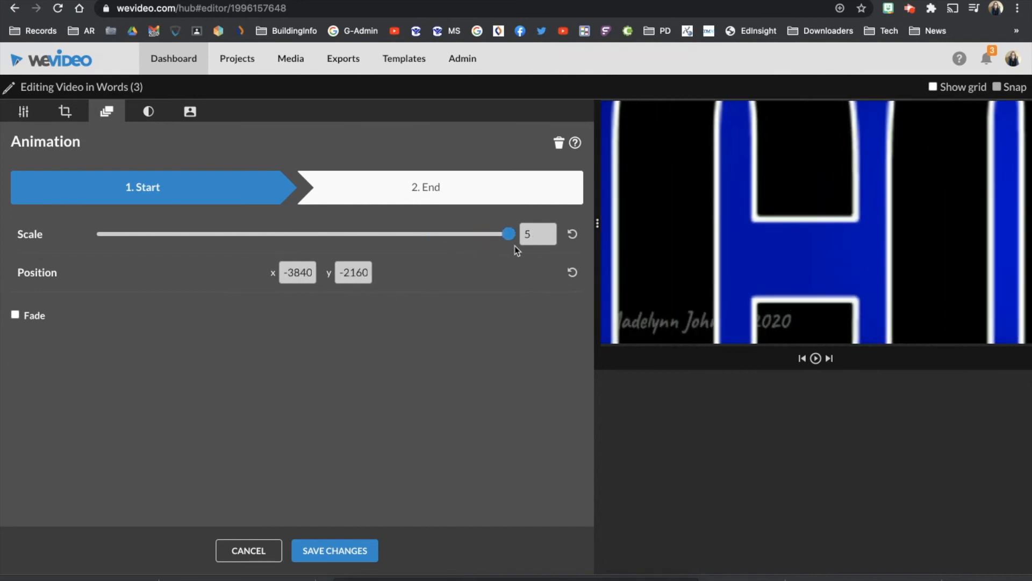
left_click(446, 200)
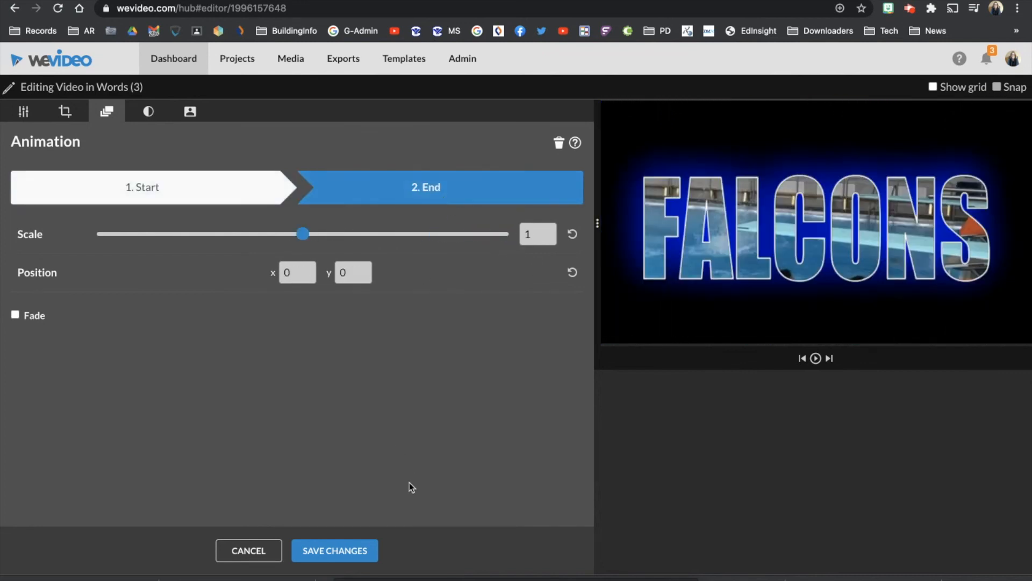
left_click(334, 550)
left_click_drag(295, 395, 224, 392)
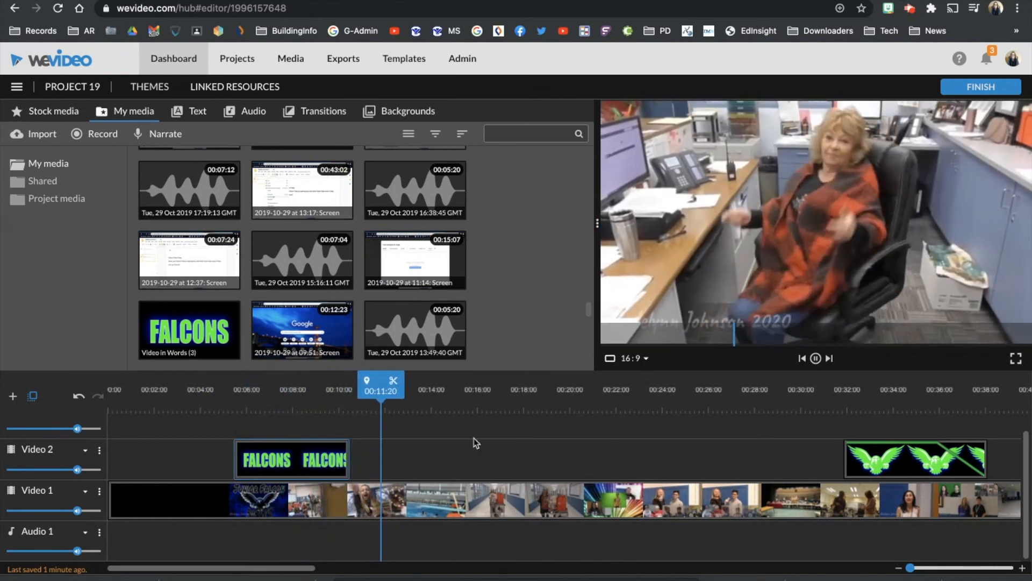
left_click(256, 450)
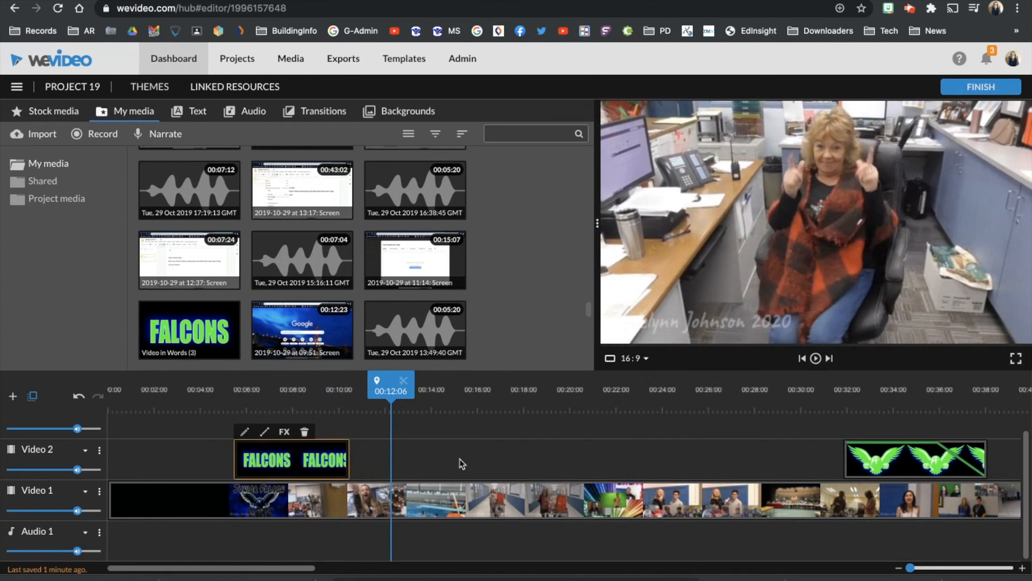
- Preview the falcon bird clip on Video 2 through its fade-out, and return the playhead to 00:08:06 within the FALCONS clip
left_click(904, 464)
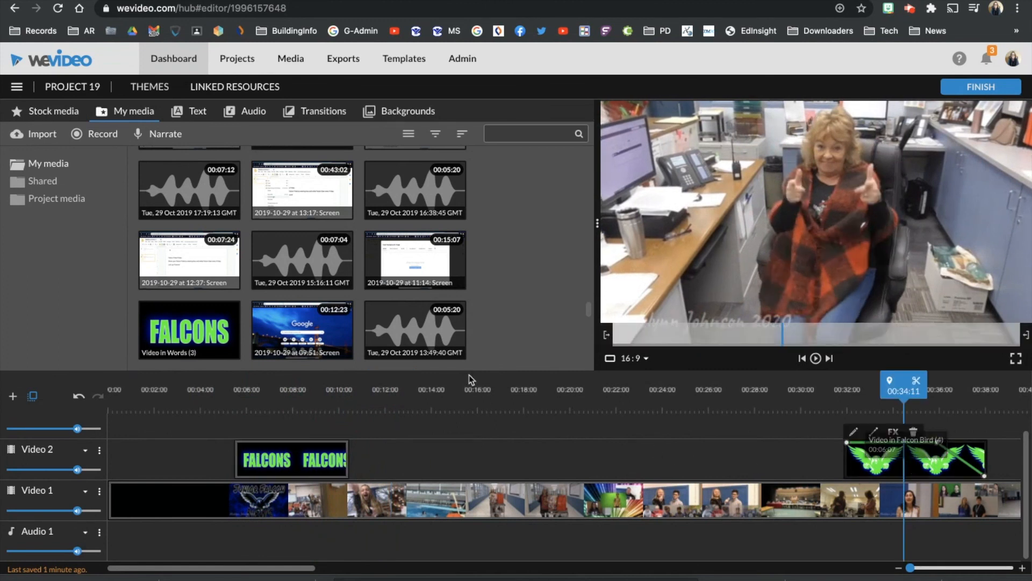
left_click_drag(903, 389, 870, 388)
key("space")
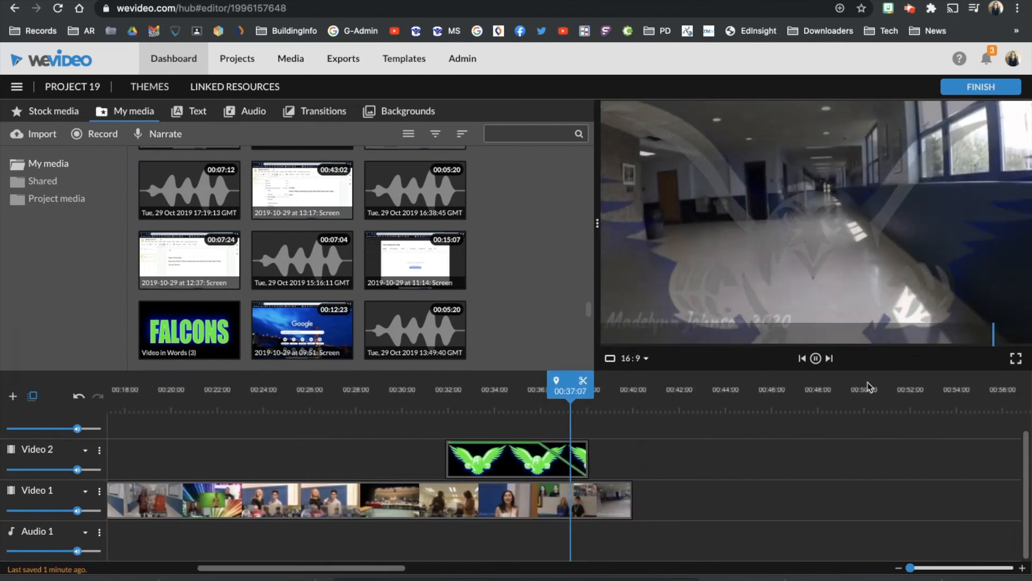
key("space")
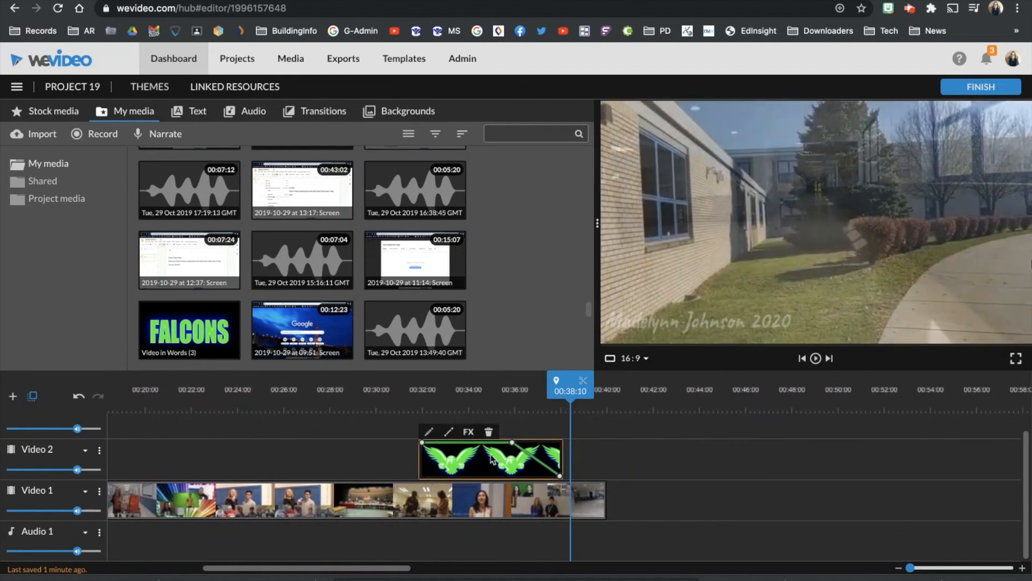
left_click_drag(568, 404, 299, 428)
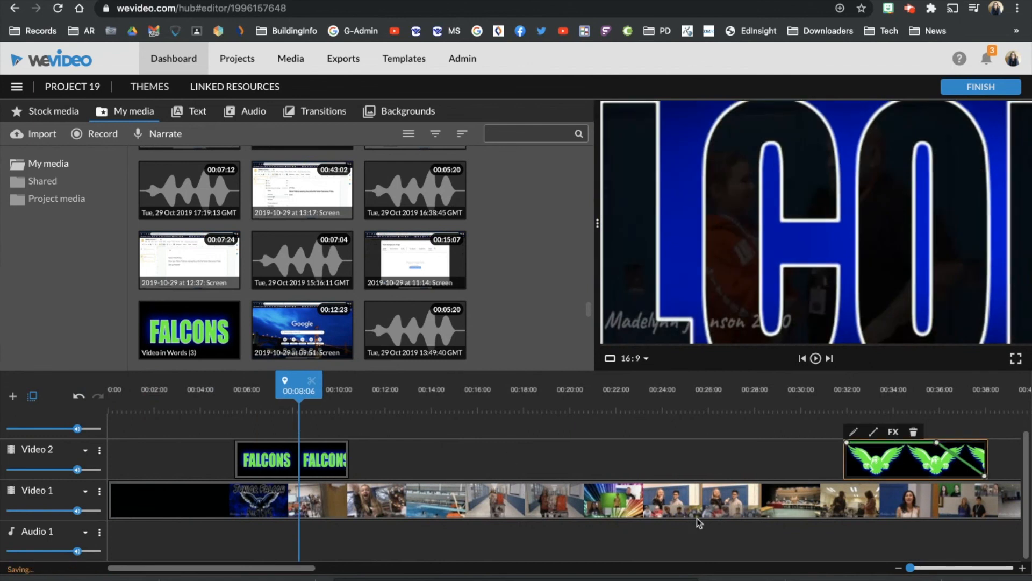